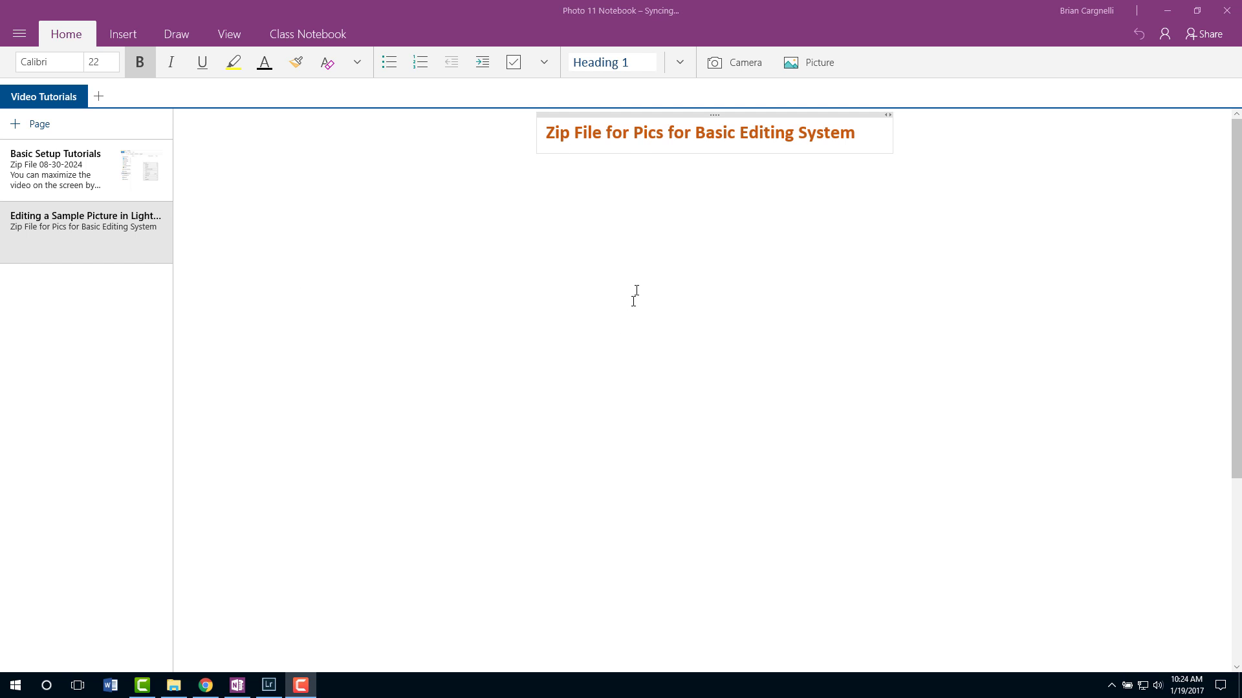
left_click(650, 138)
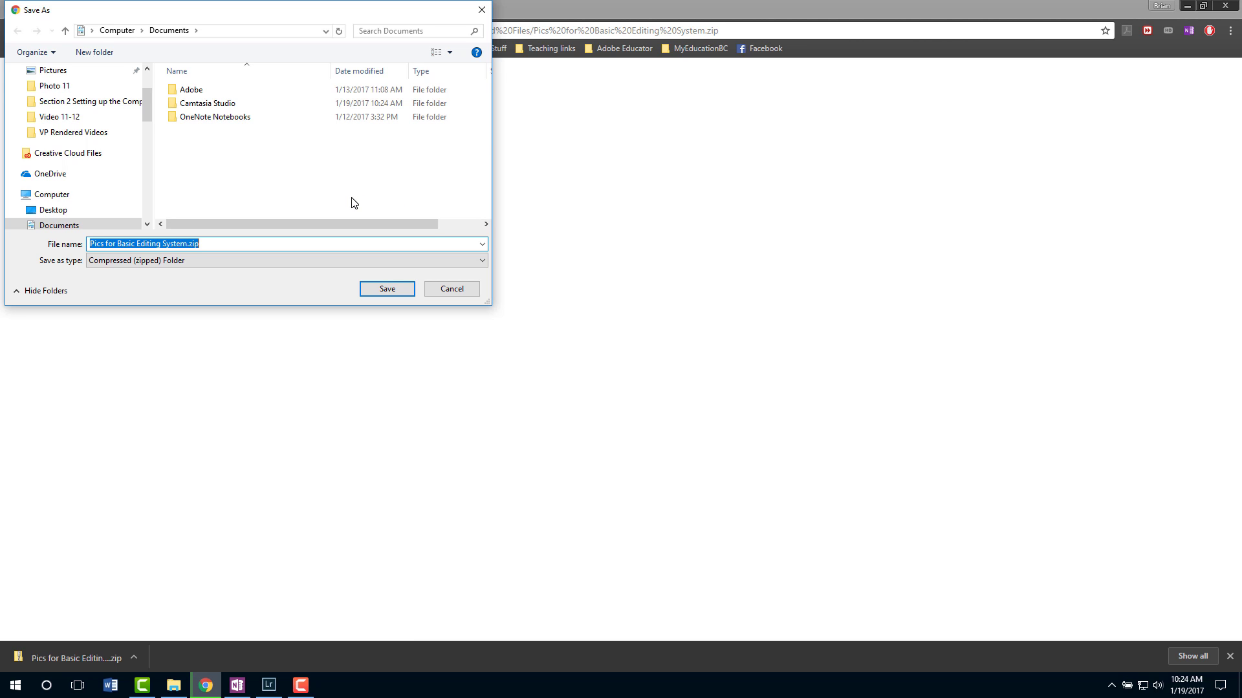
scroll(144, 120, "down", 2)
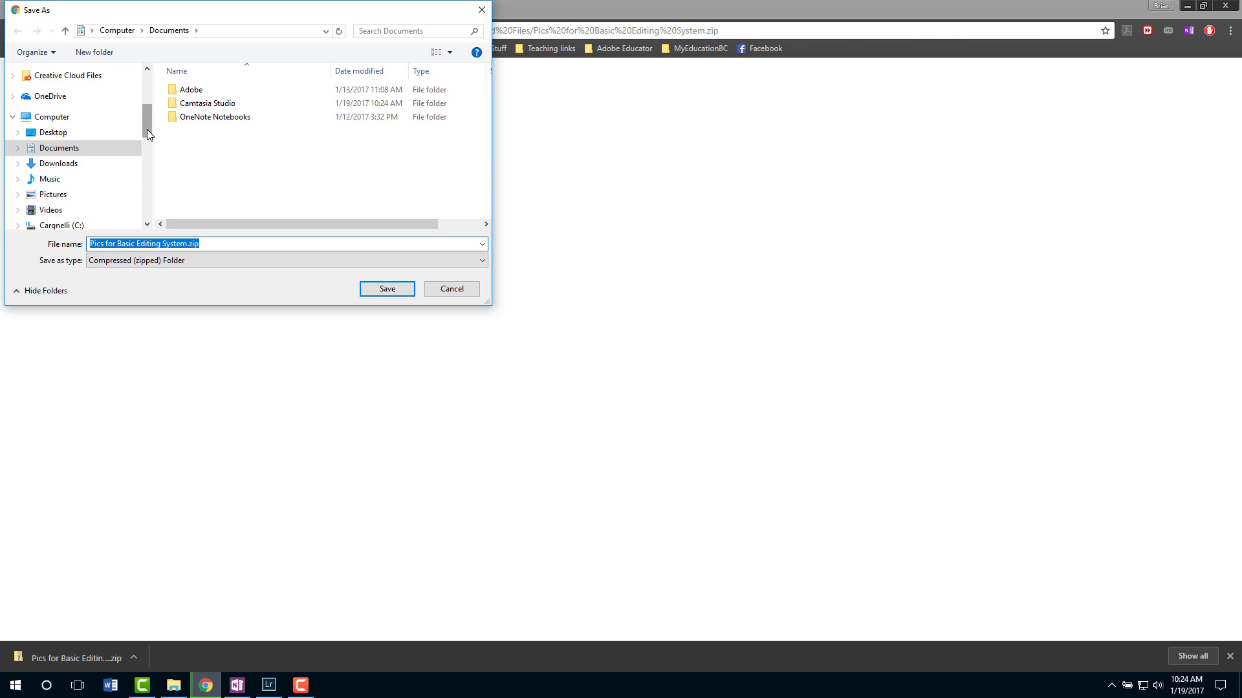
left_click_drag(146, 129, 145, 140)
left_click(110, 179)
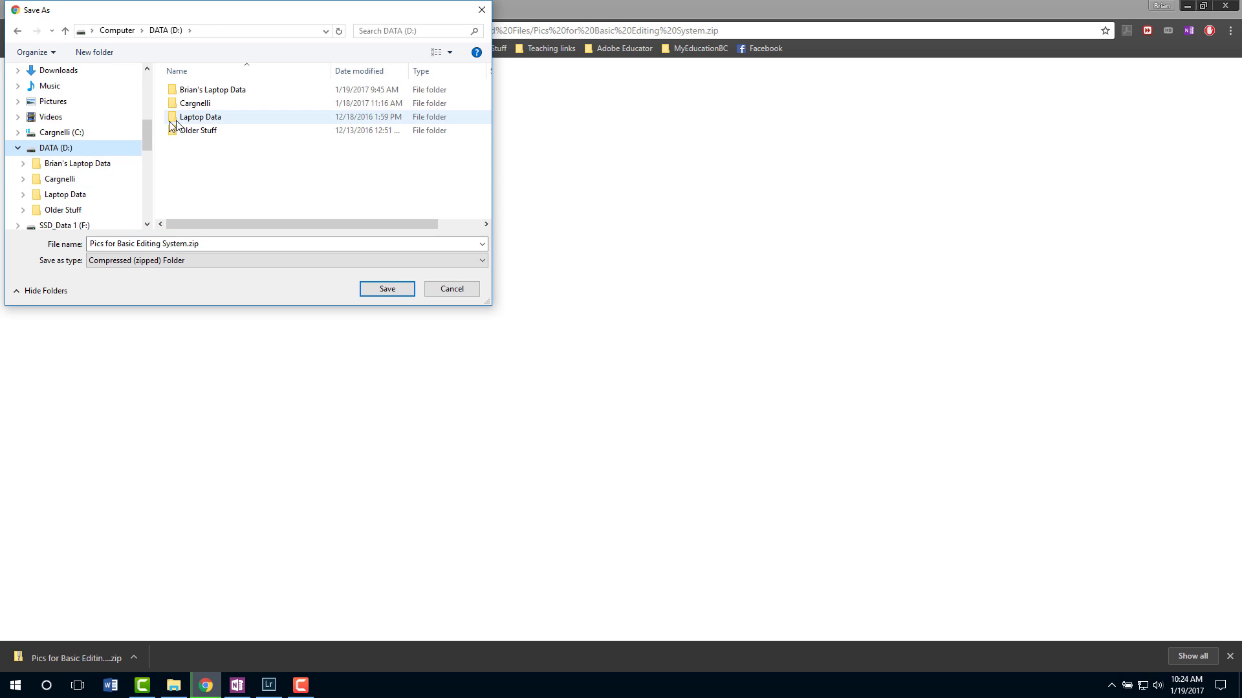
double_click(203, 105)
double_click(204, 105)
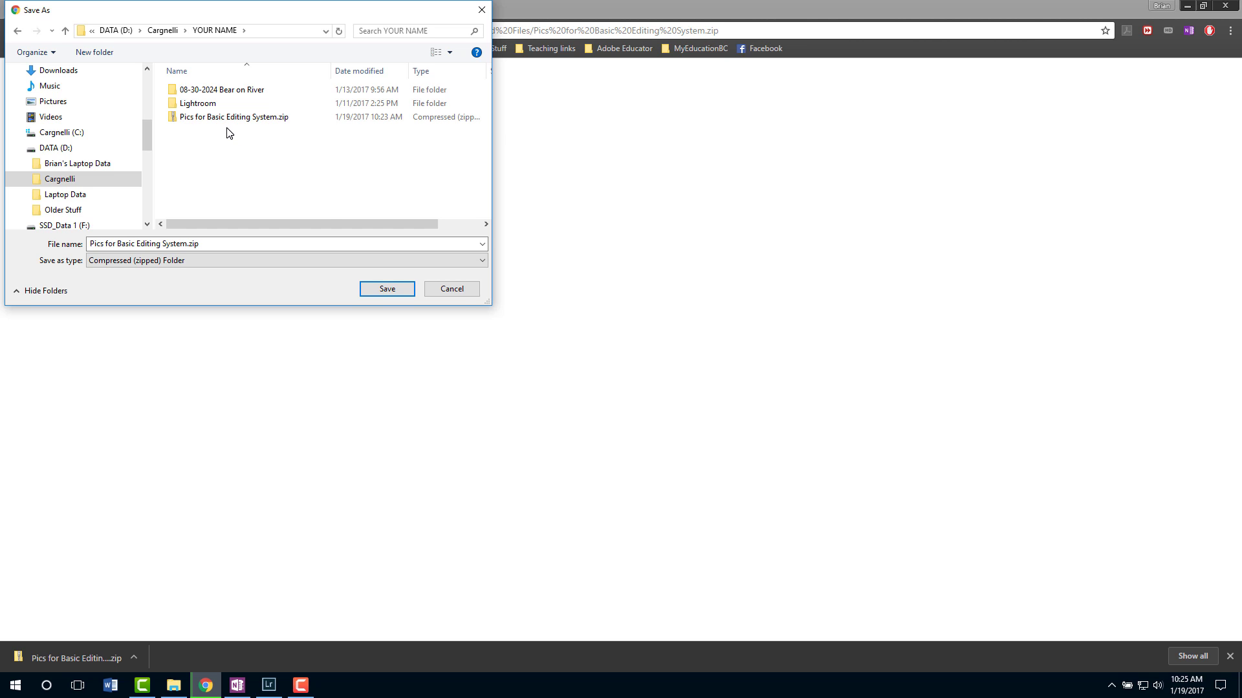
left_click(451, 289)
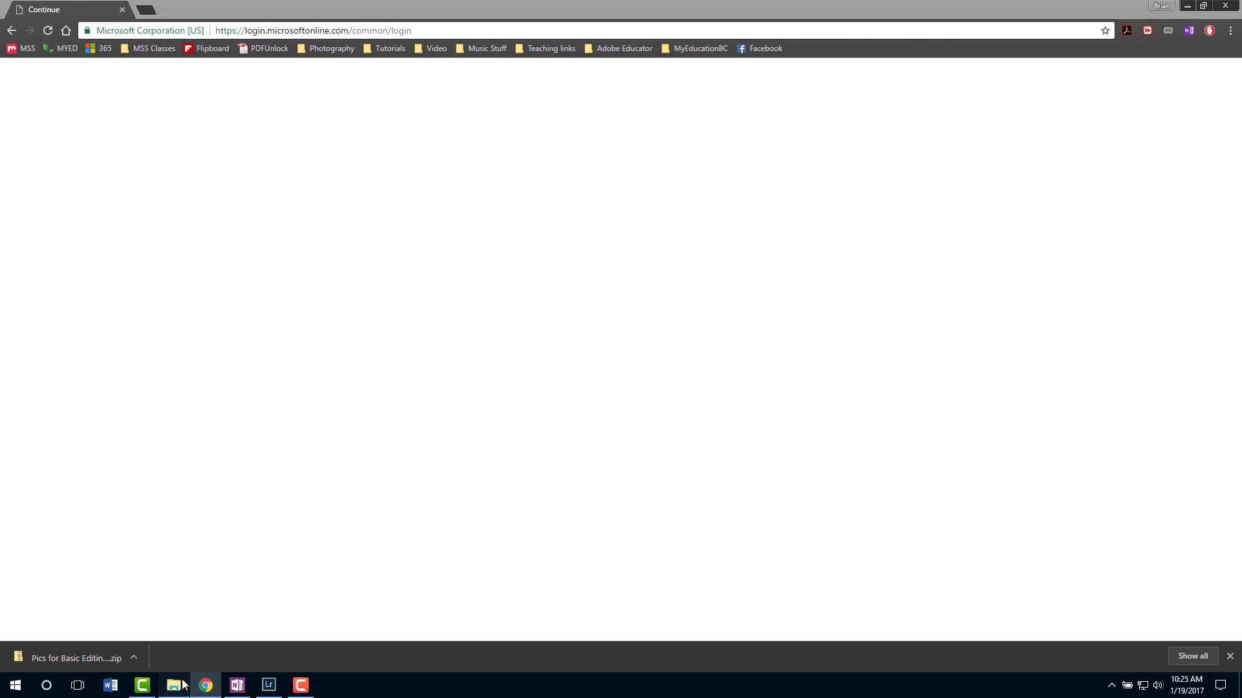
Step: Switch to File Explorer and extract Pics for Basic Editing System.zip into a same-named subfolder of the YOUR NAME folder
left_click(183, 684)
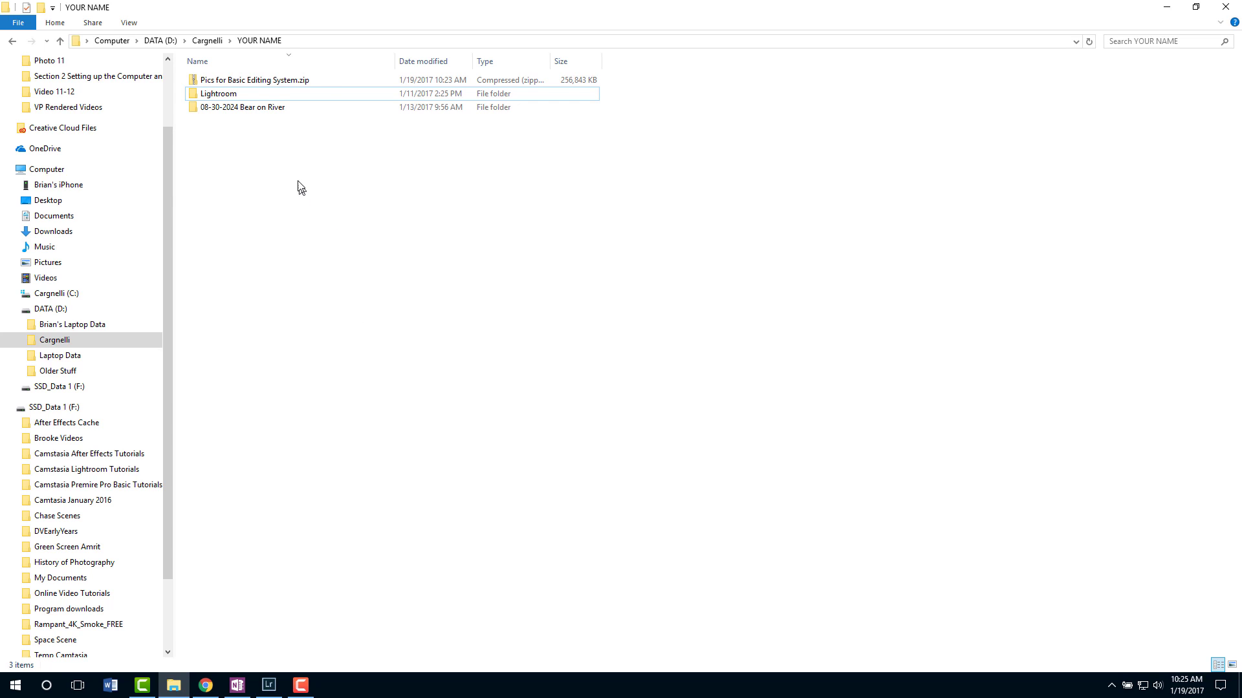
right_click(284, 81)
left_click(333, 121)
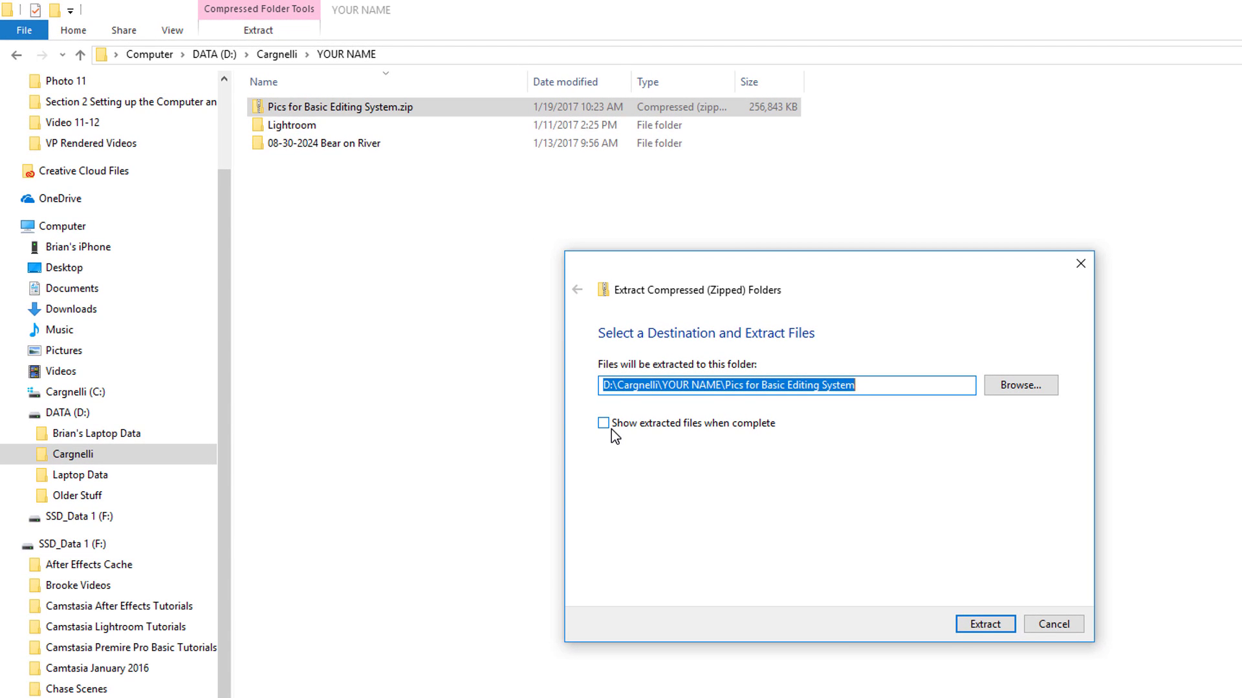
left_click(988, 623)
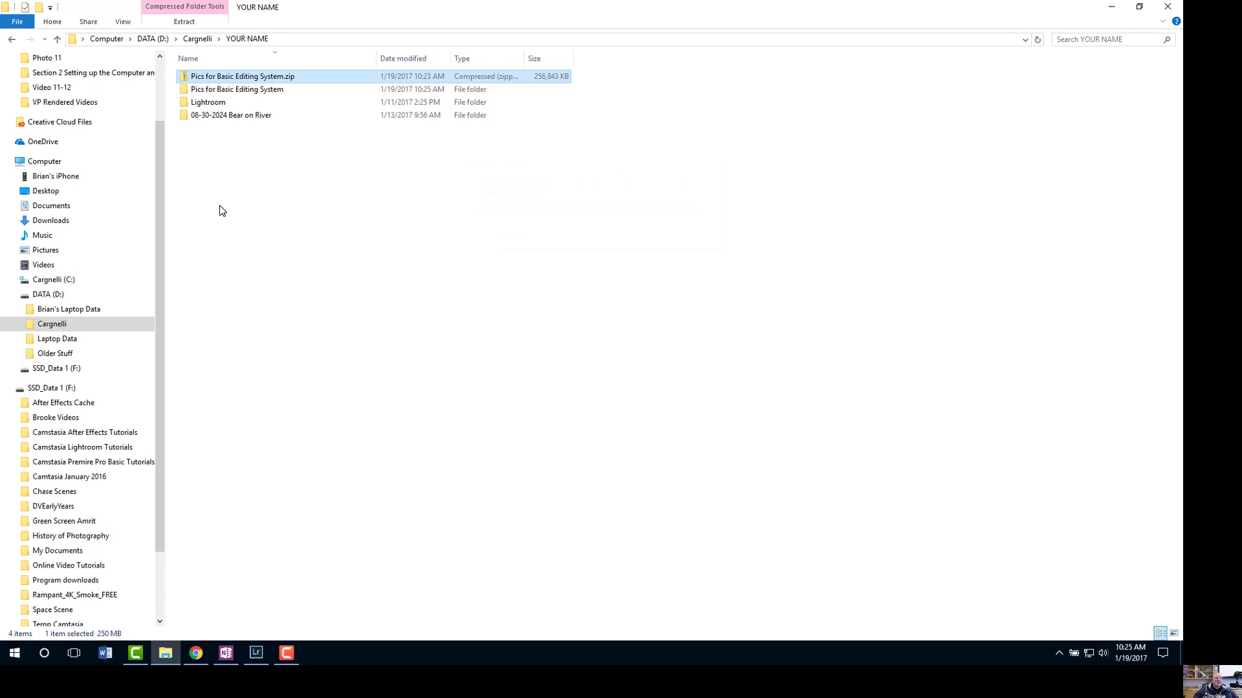
Step: Delete the Pics for Basic Editing System.zip archive and open the nested folder of extracted pictures
right_click(215, 81)
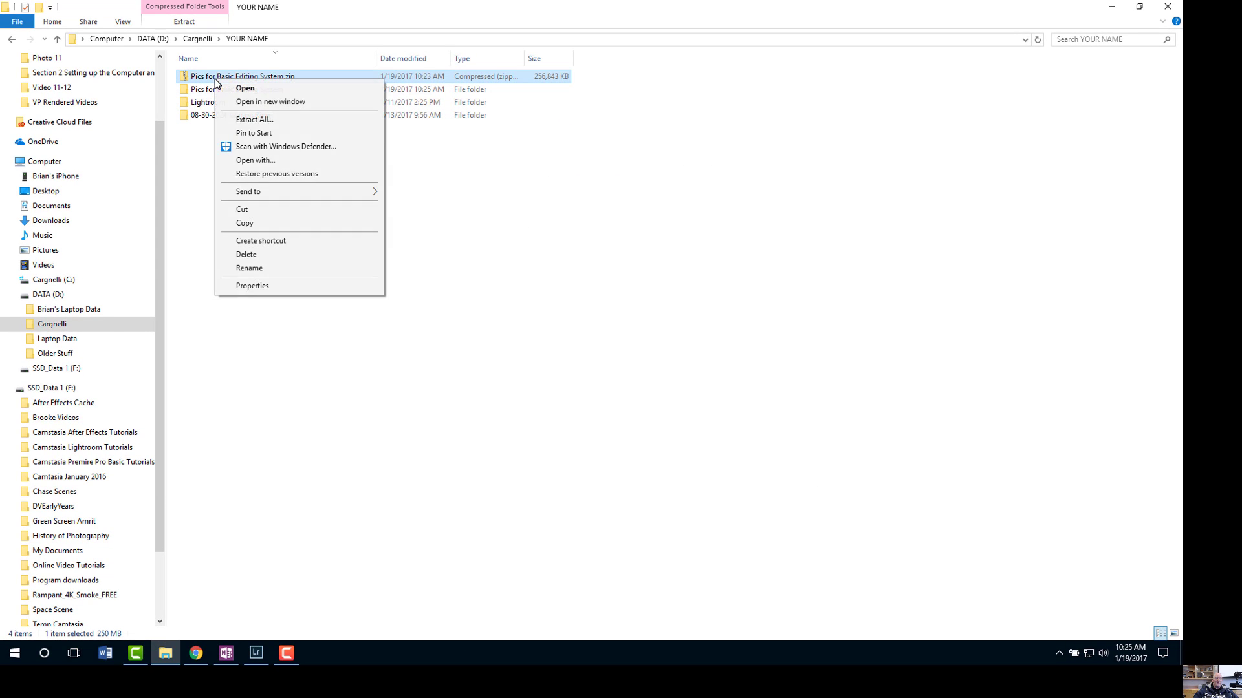
left_click(279, 255)
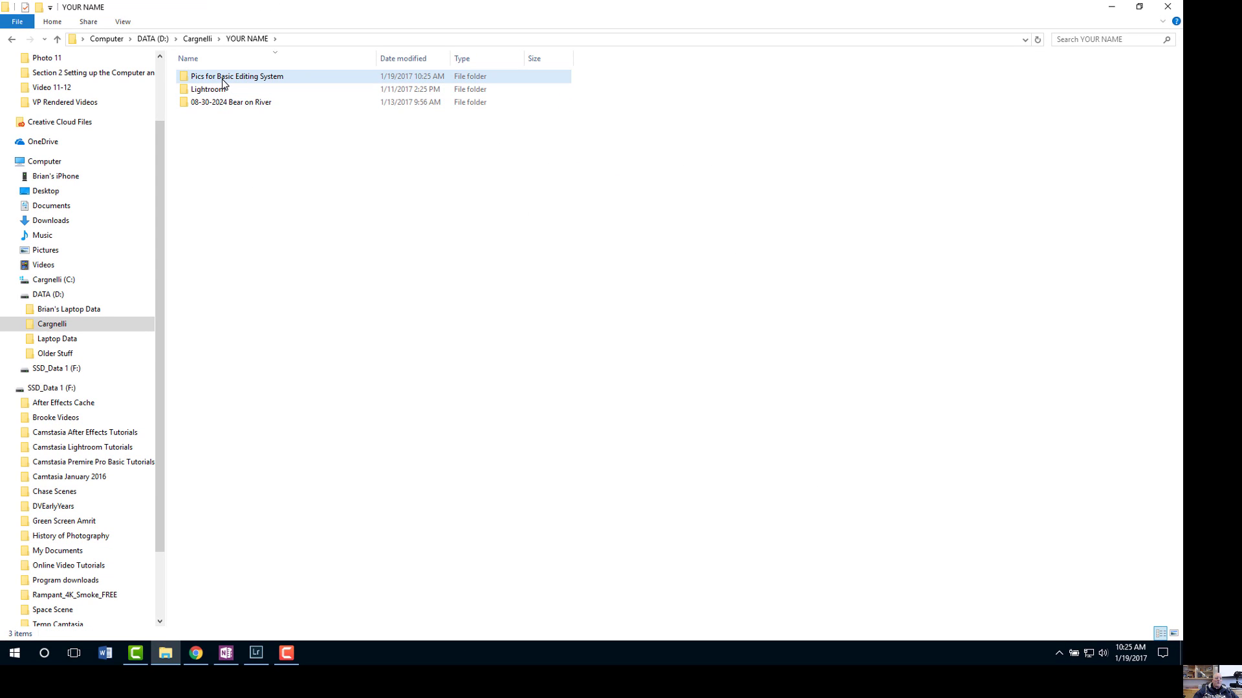
double_click(227, 81)
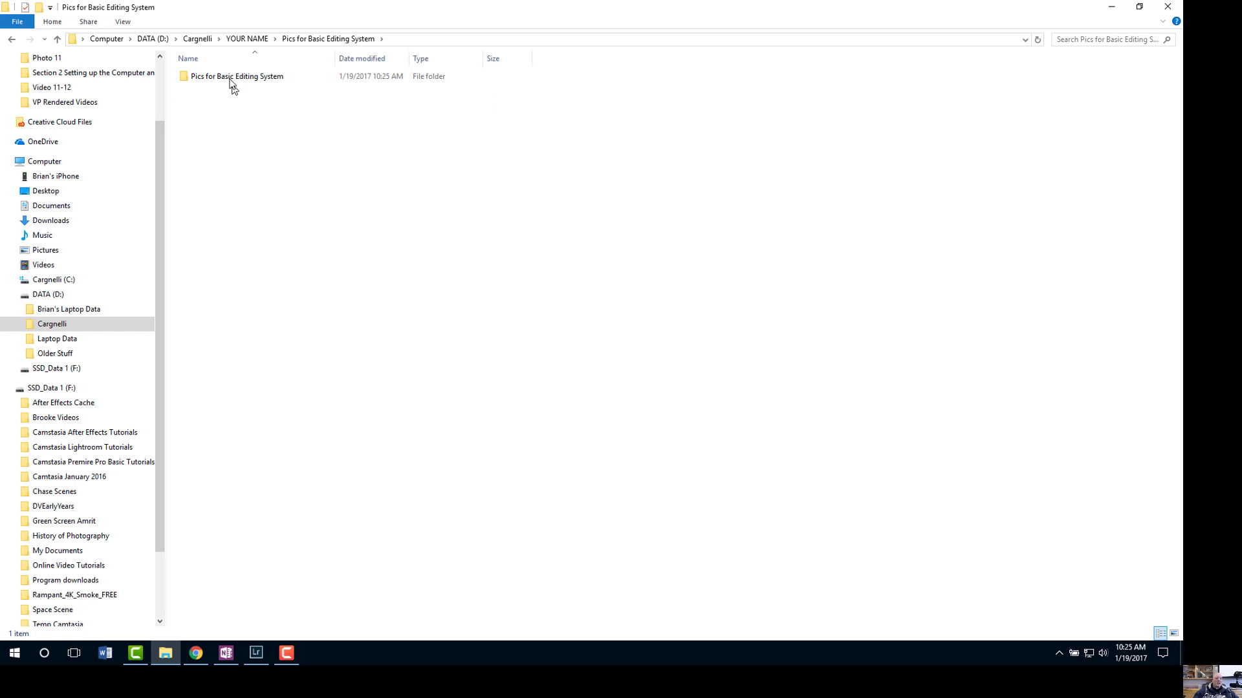
double_click(233, 85)
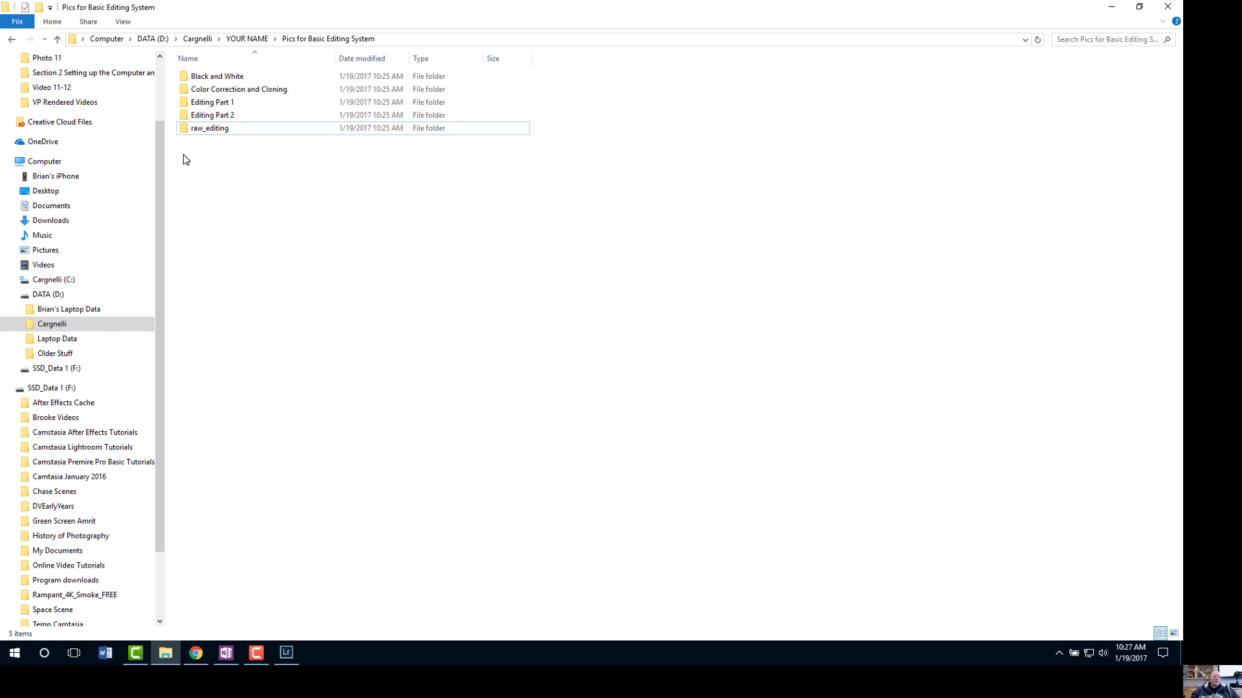
Step: Switch to Lightroom and open the first photo of the Editing Part 1 collection, within Pics for Basic Editing, in Loupe view
left_click(286, 653)
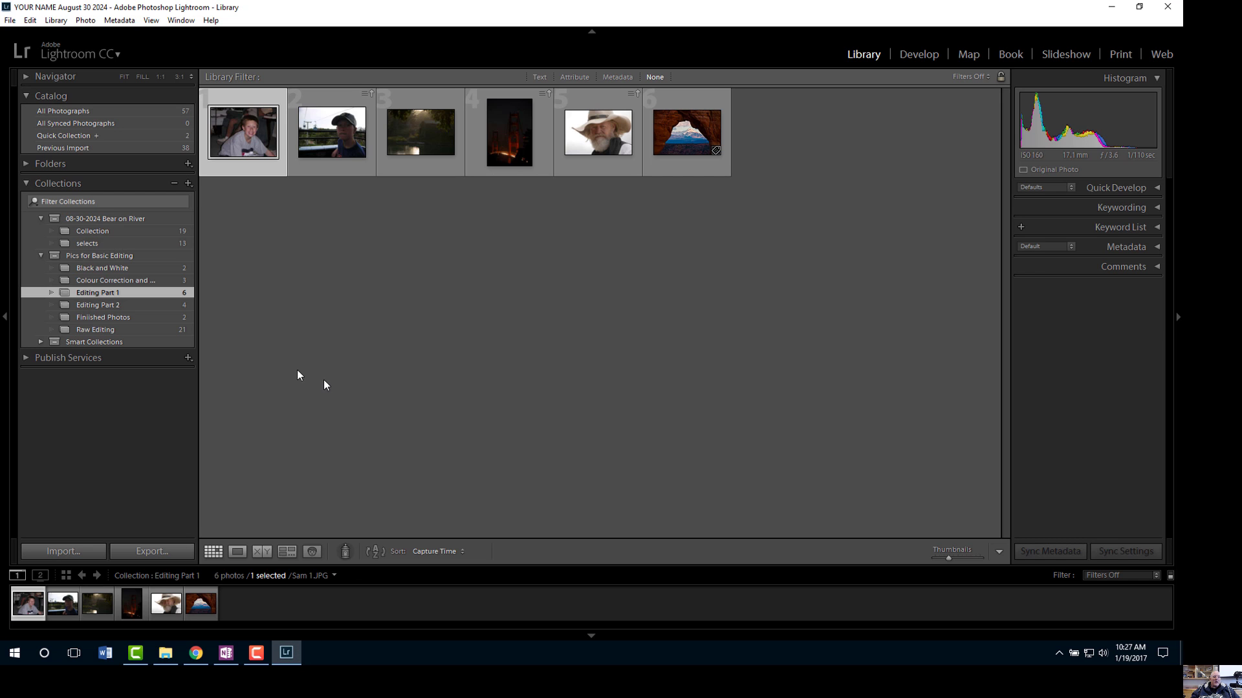
left_click(107, 257)
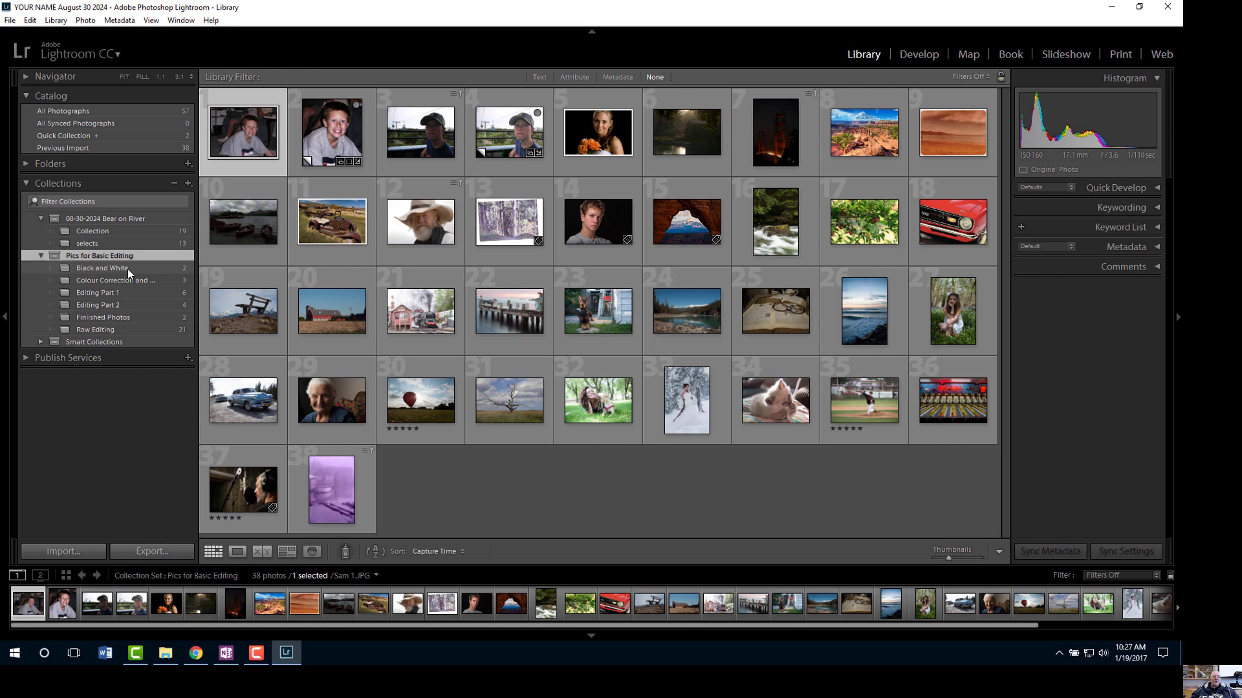
left_click(98, 295)
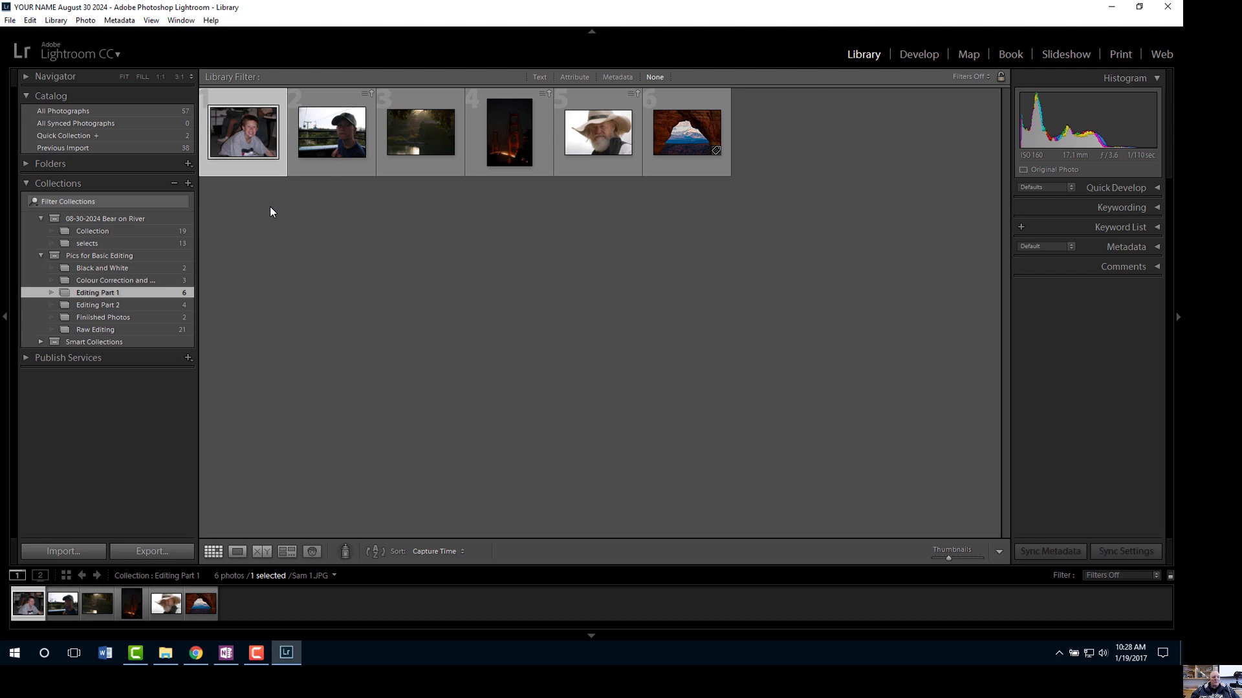
double_click(256, 161)
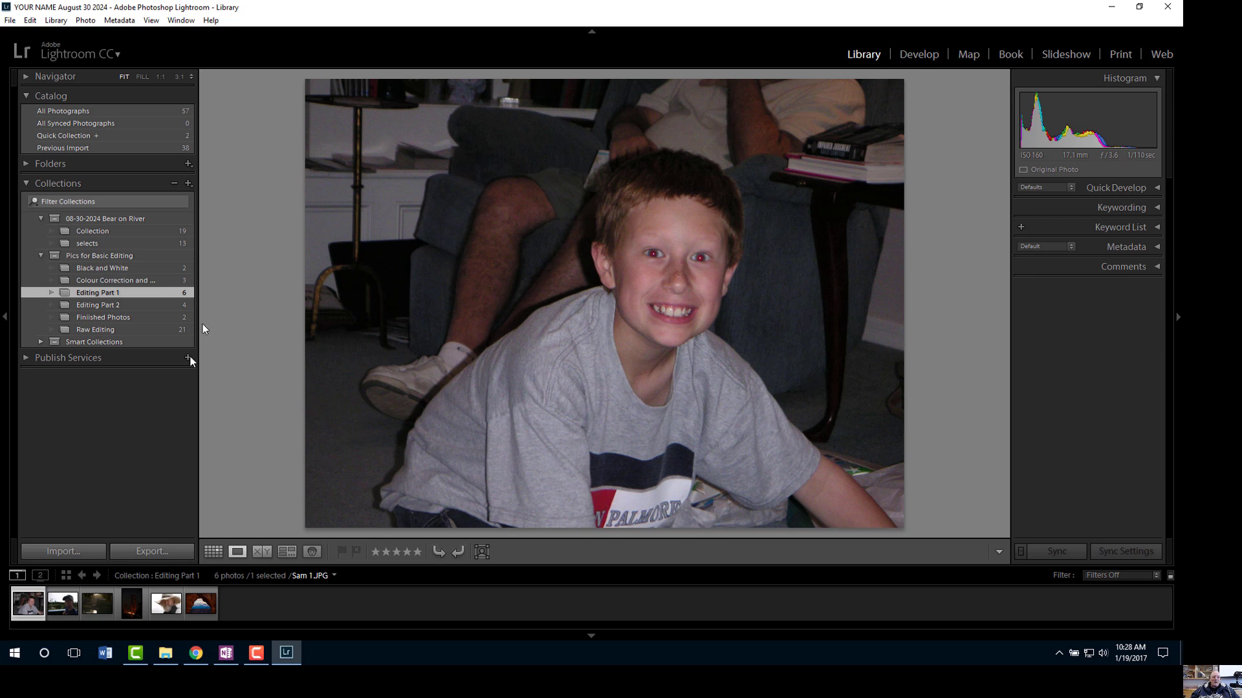
Step: Create a virtual copy of the boy's photo, check it against the original, and leave the copy selected
right_click(27, 606)
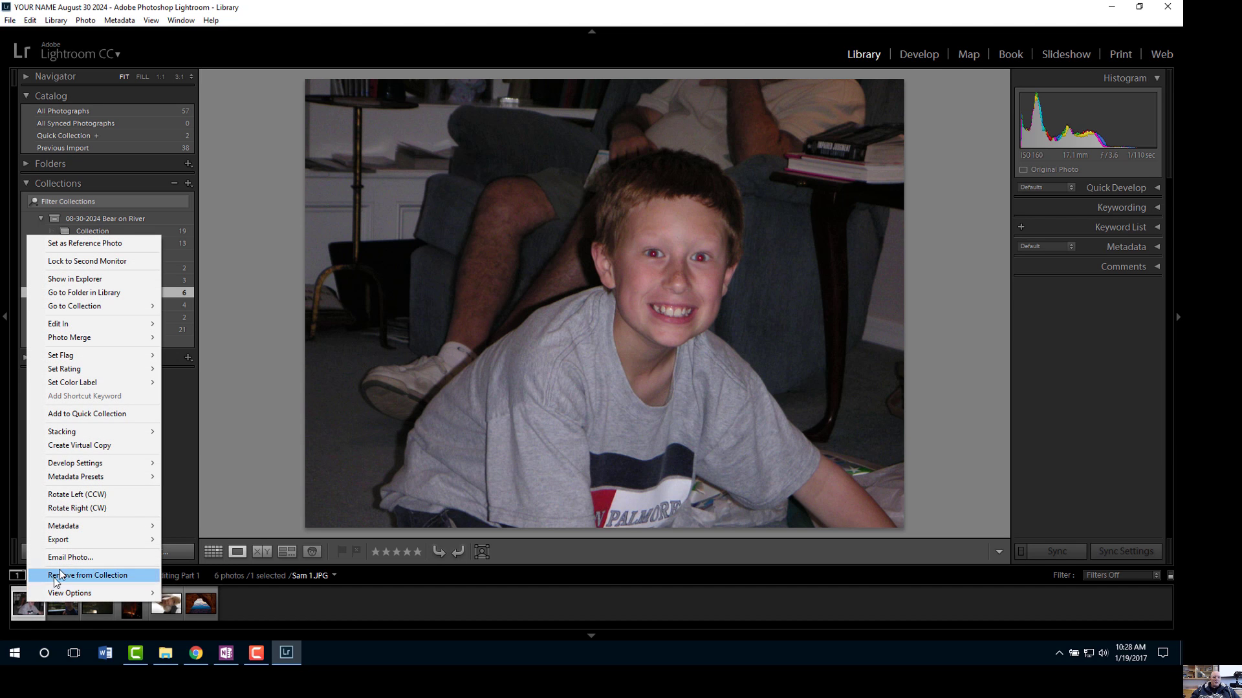
left_click(102, 447)
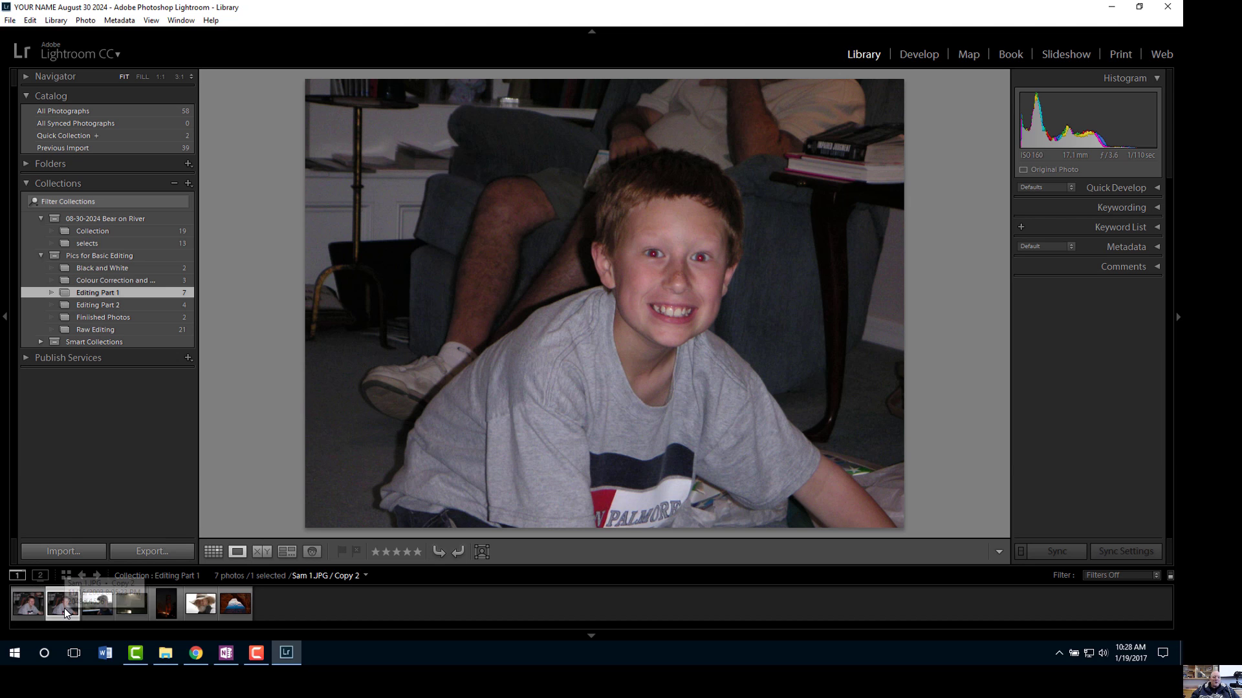
left_click(28, 608)
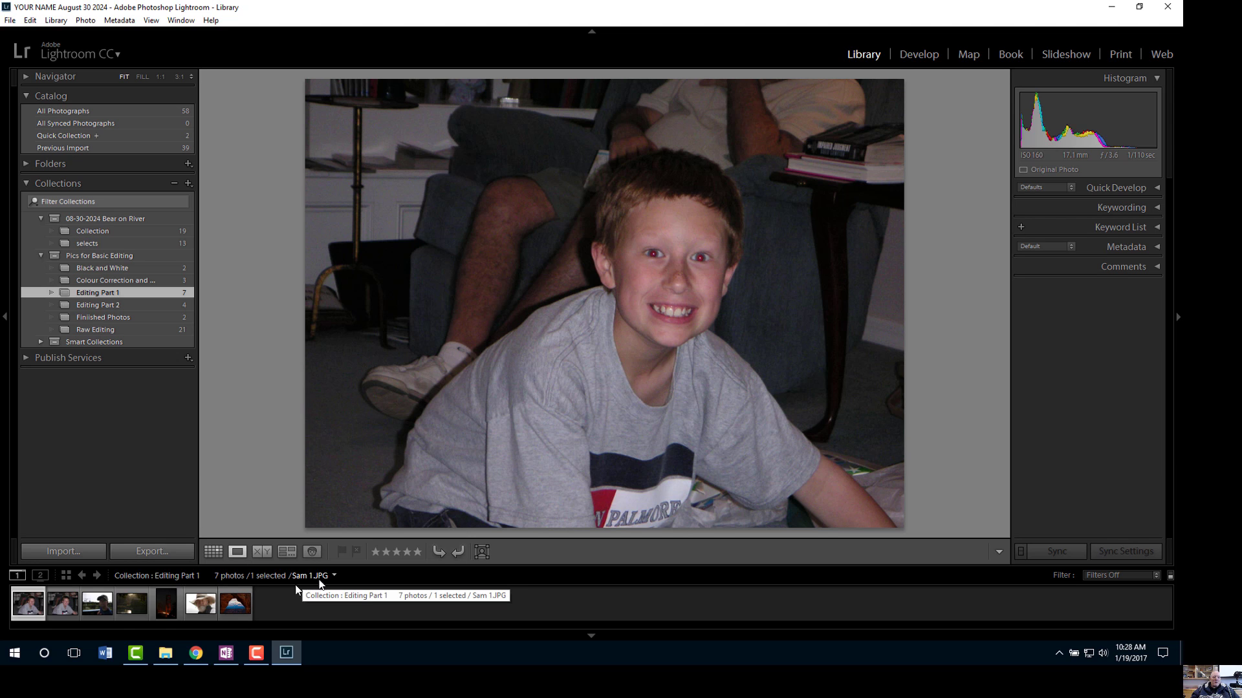
key("Right")
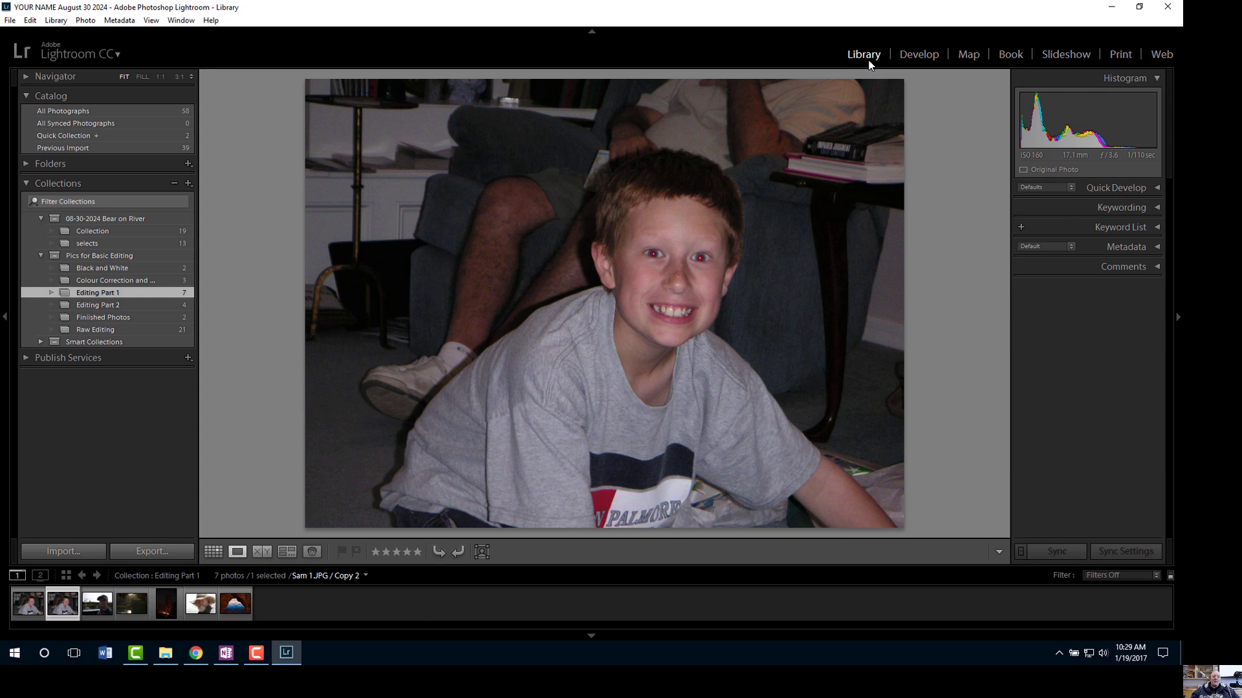
Step: Remove the red eye from both of the boy's eyes with Red Eye Correction in the Develop module
left_click(924, 56)
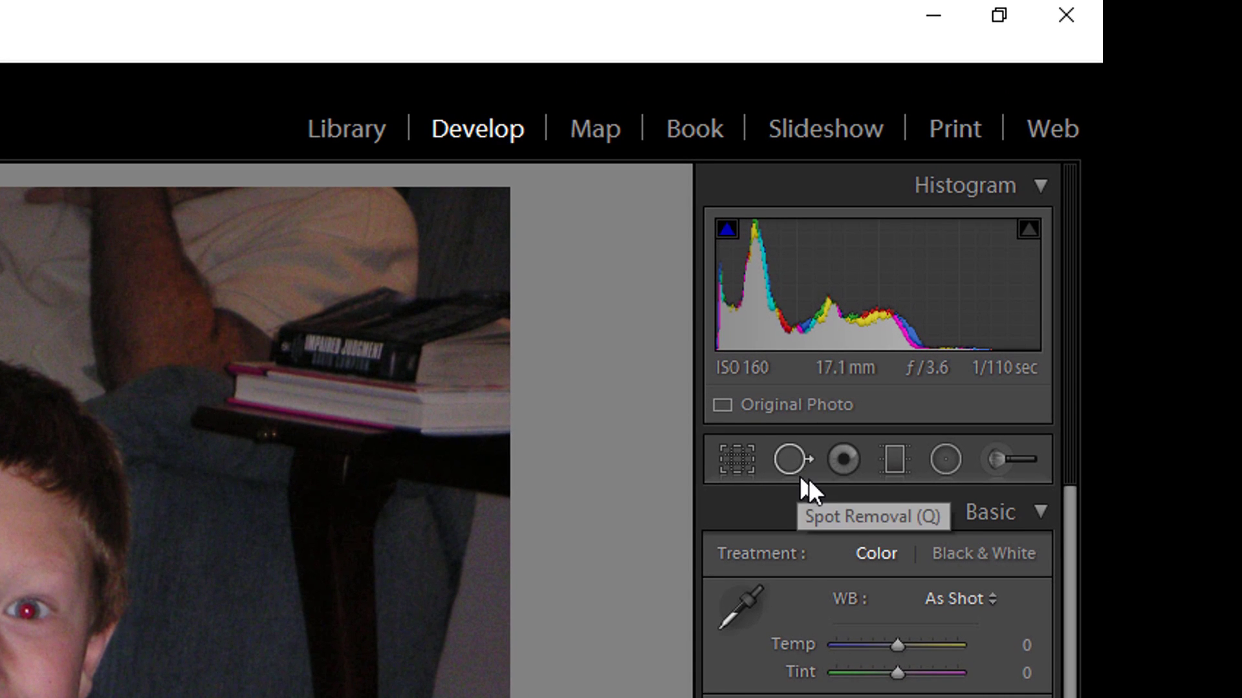
left_click(862, 438)
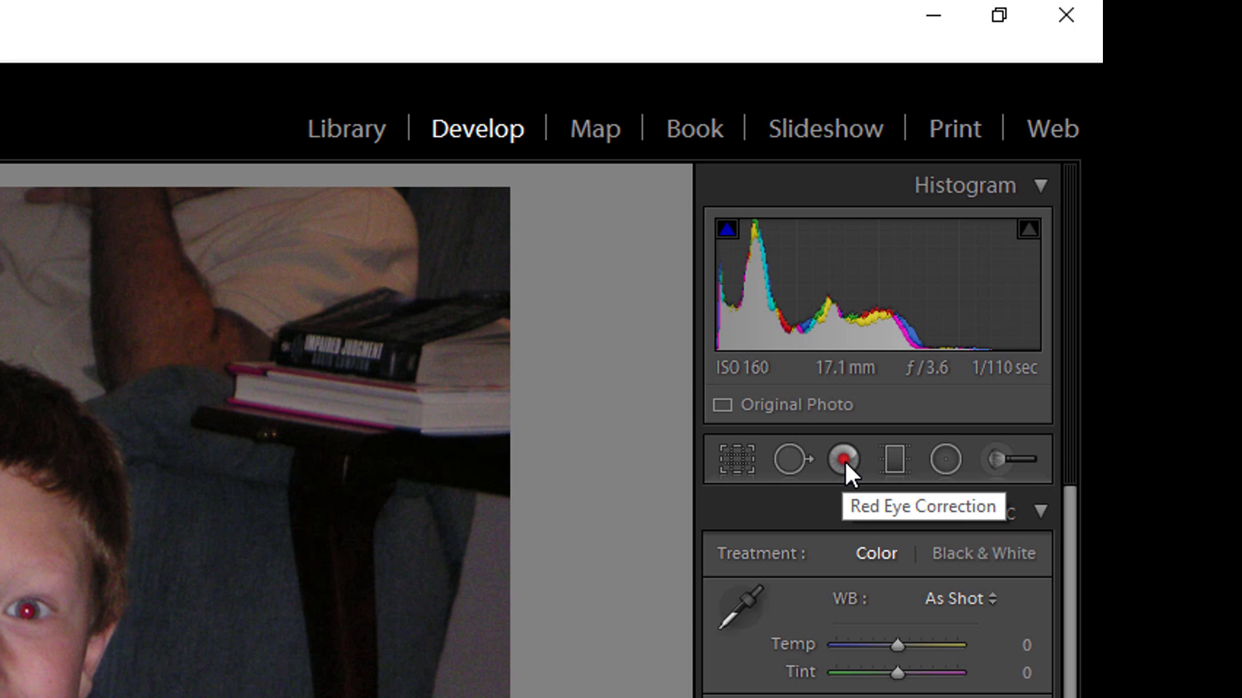
left_click(844, 460)
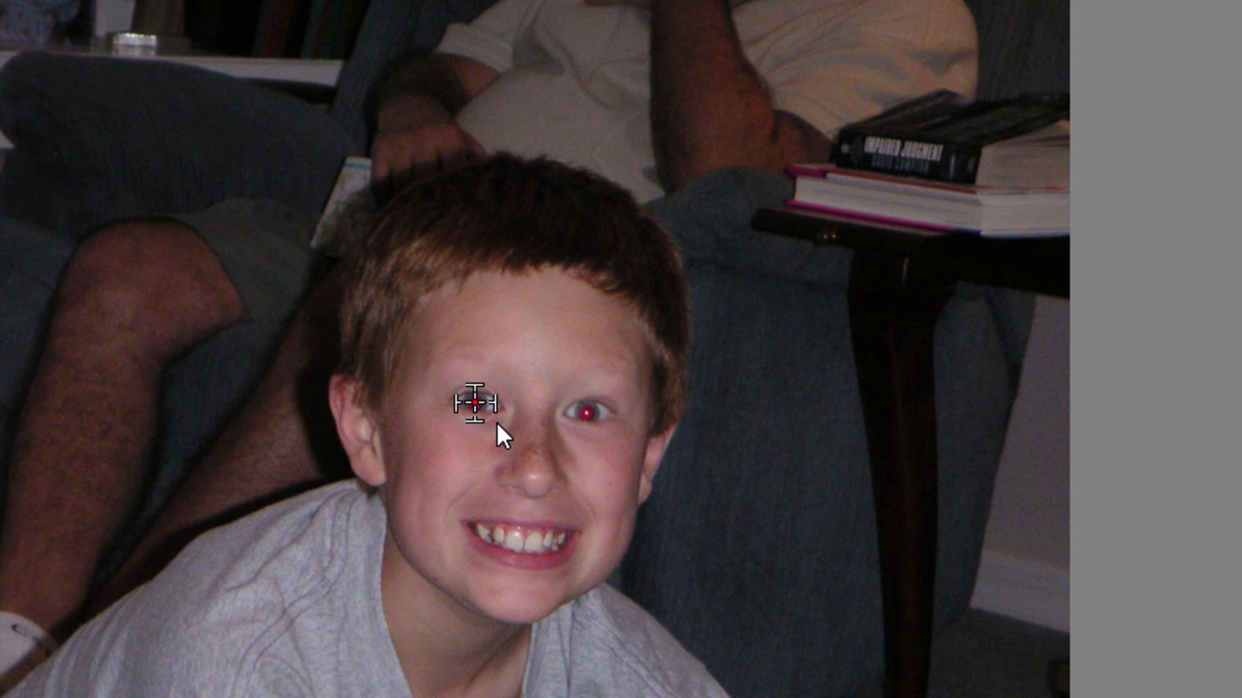
left_click(475, 402)
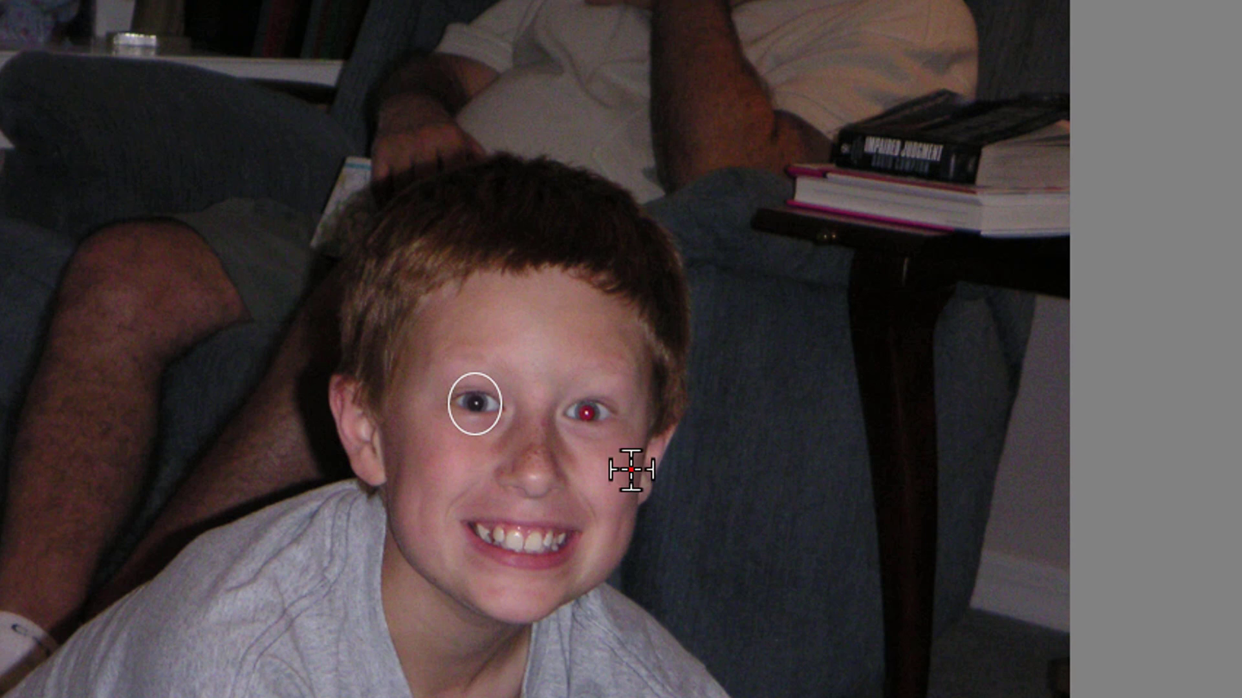
left_click(589, 411)
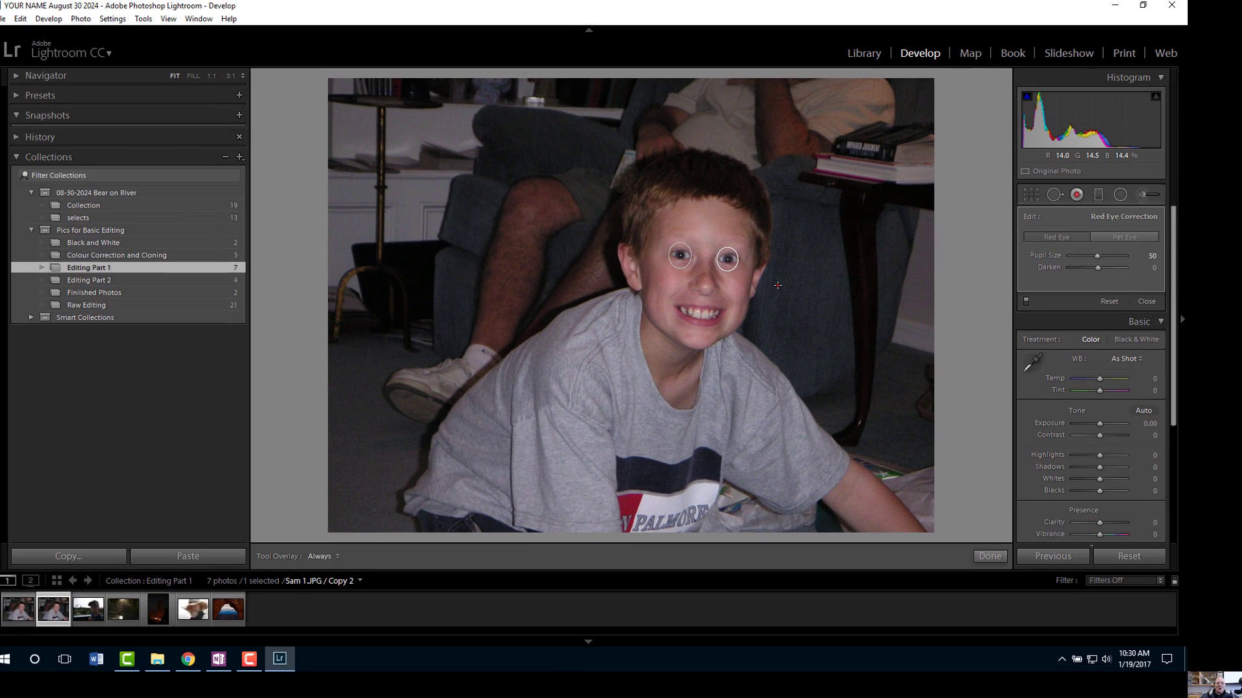
left_click(980, 553)
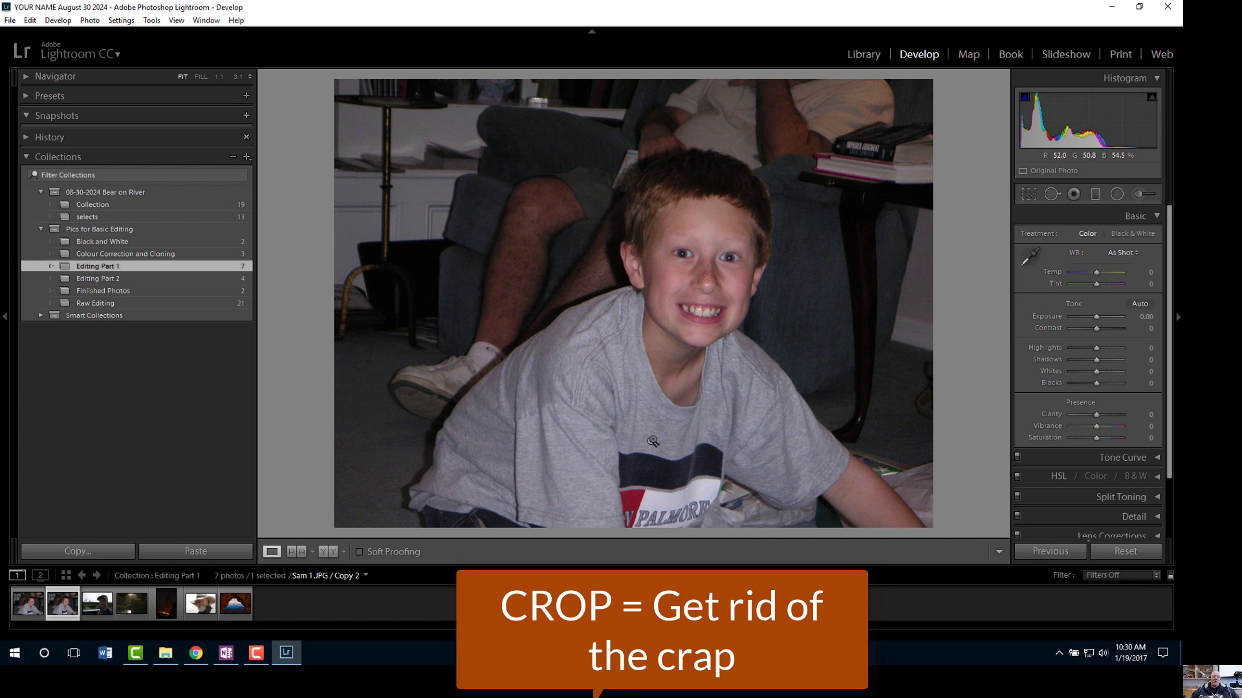
Step: Crop the copy with a custom aspect to the boy's head and upper body, cutting away the surrounding room and his lower shirt
left_click(1027, 194)
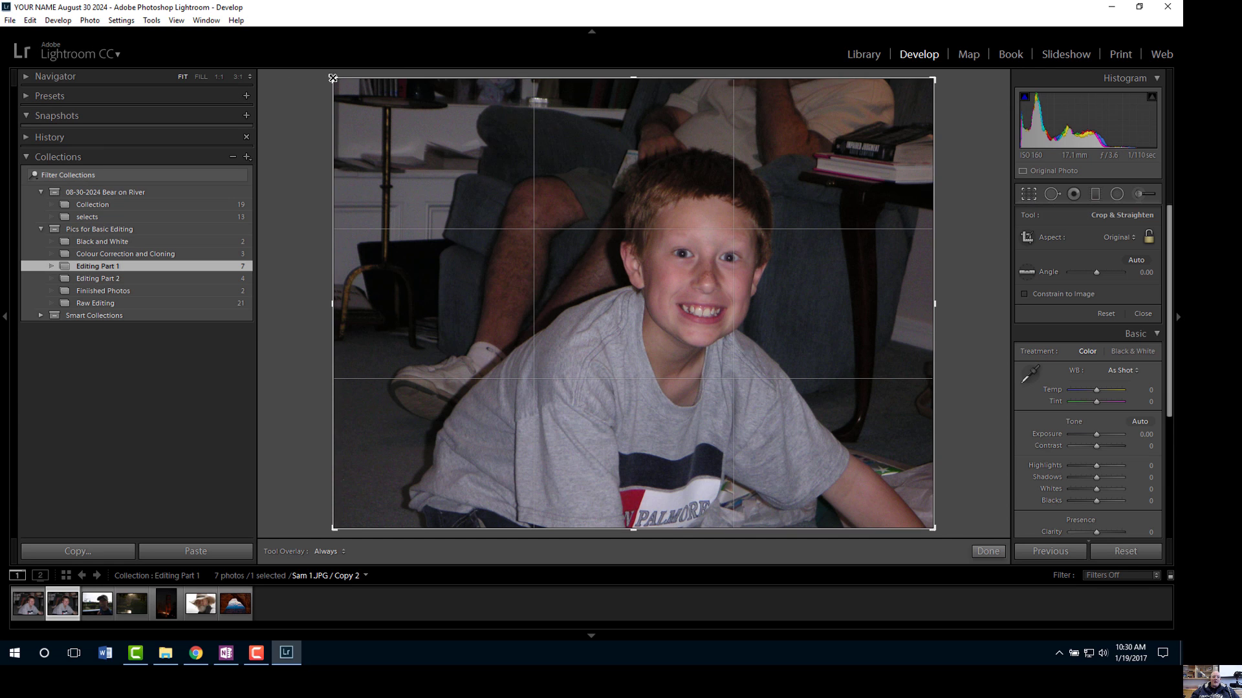
left_click_drag(332, 79, 410, 105)
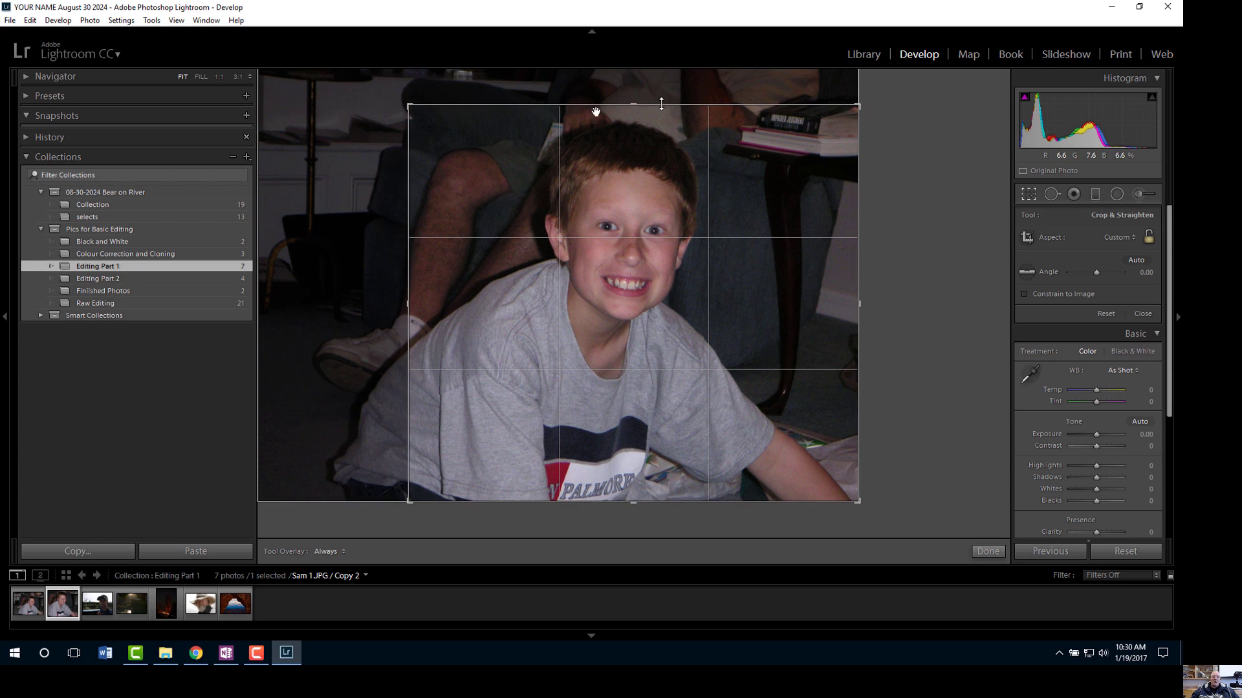
left_click_drag(858, 105, 809, 110)
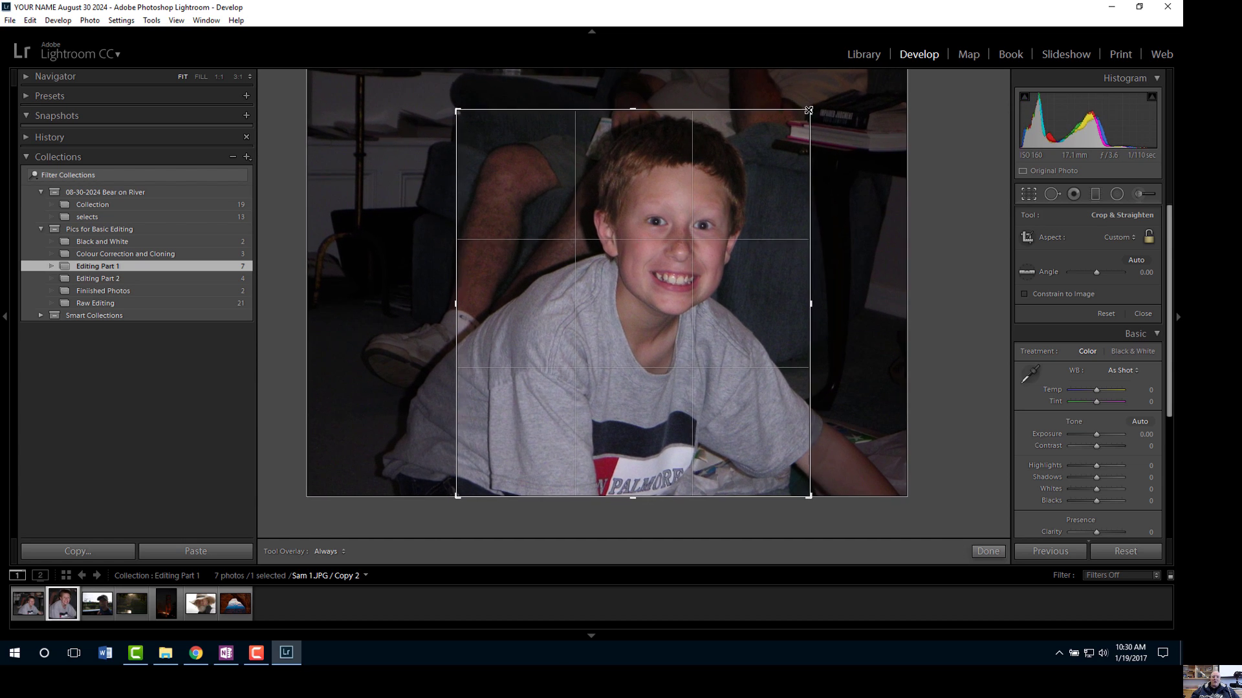
left_click_drag(633, 496, 638, 464)
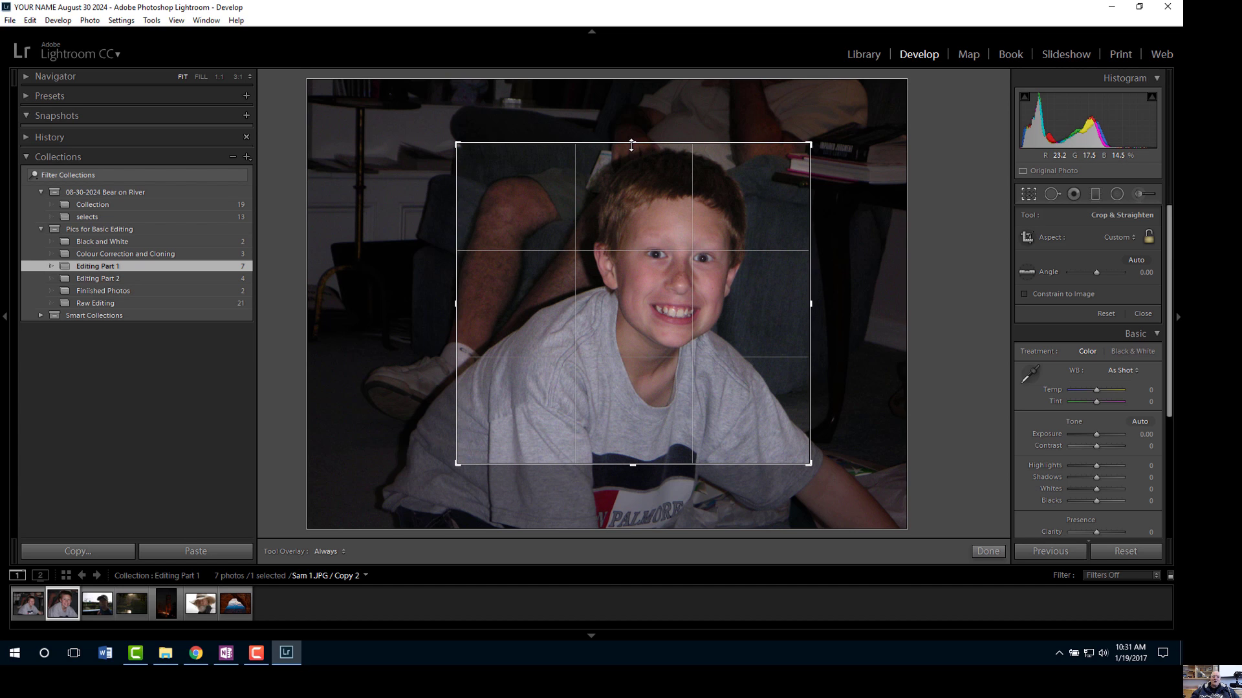
left_click_drag(632, 143, 632, 143)
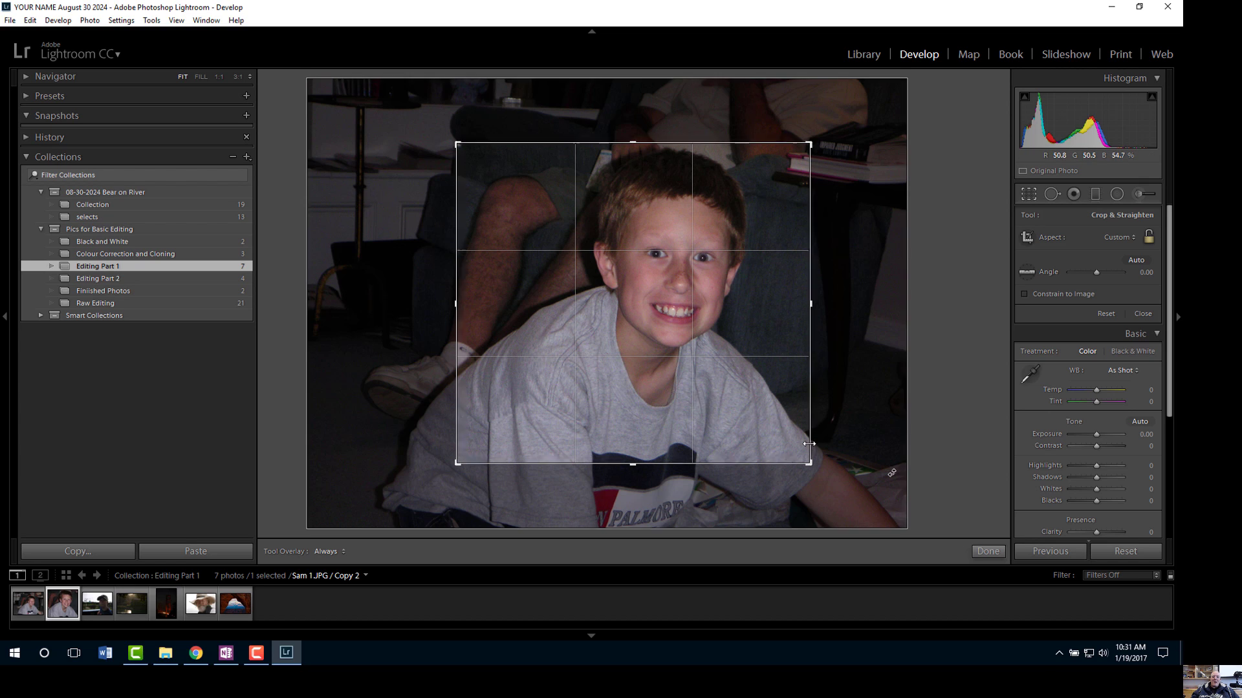
left_click(987, 551)
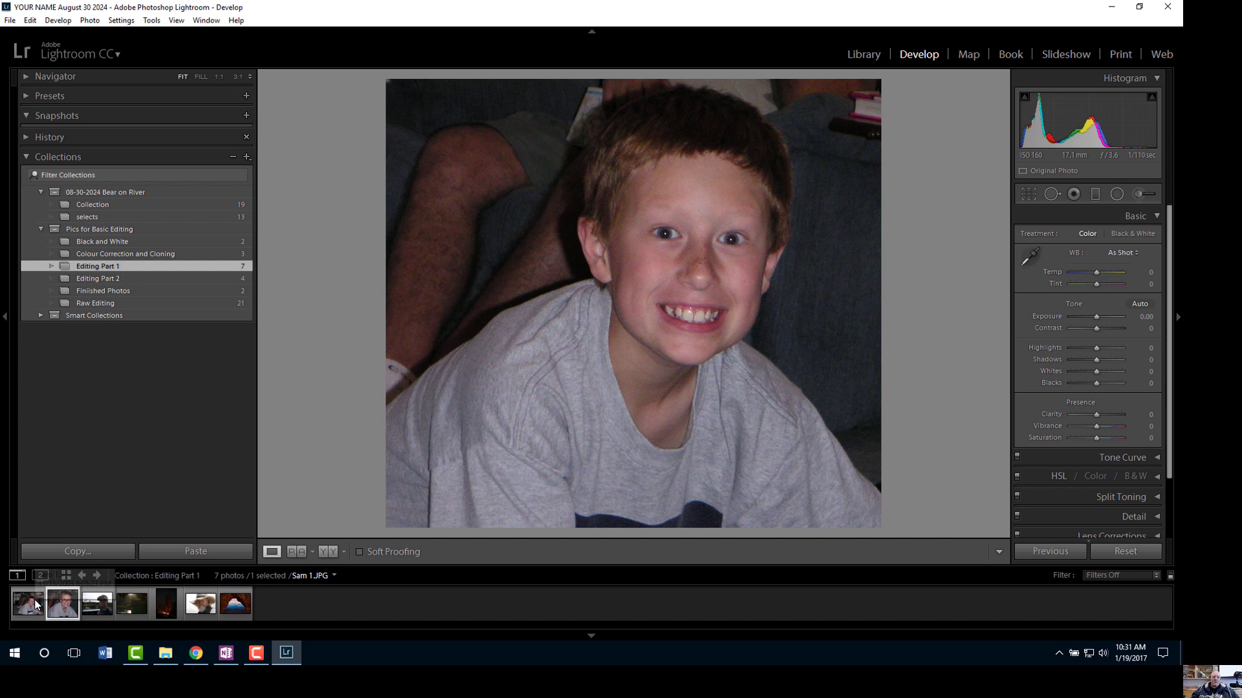
Step: Compare the cropped copy with the original photo and set the copy's Blacks to +29
left_click(36, 606)
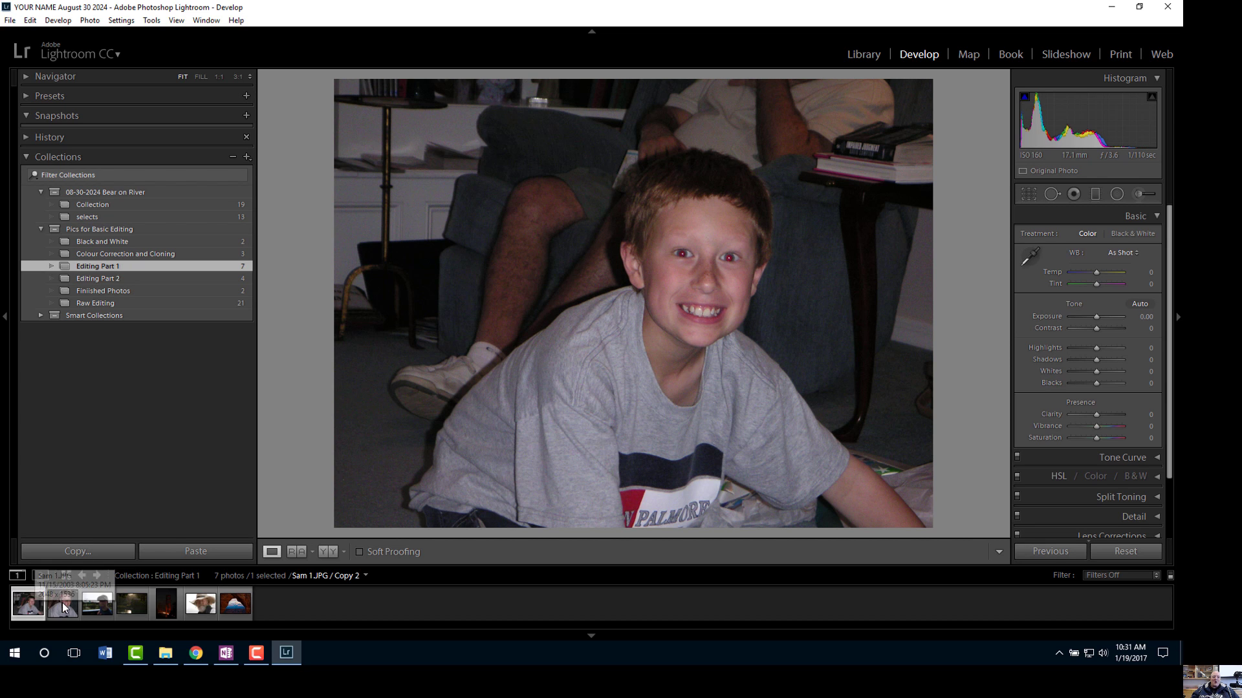
left_click(62, 604)
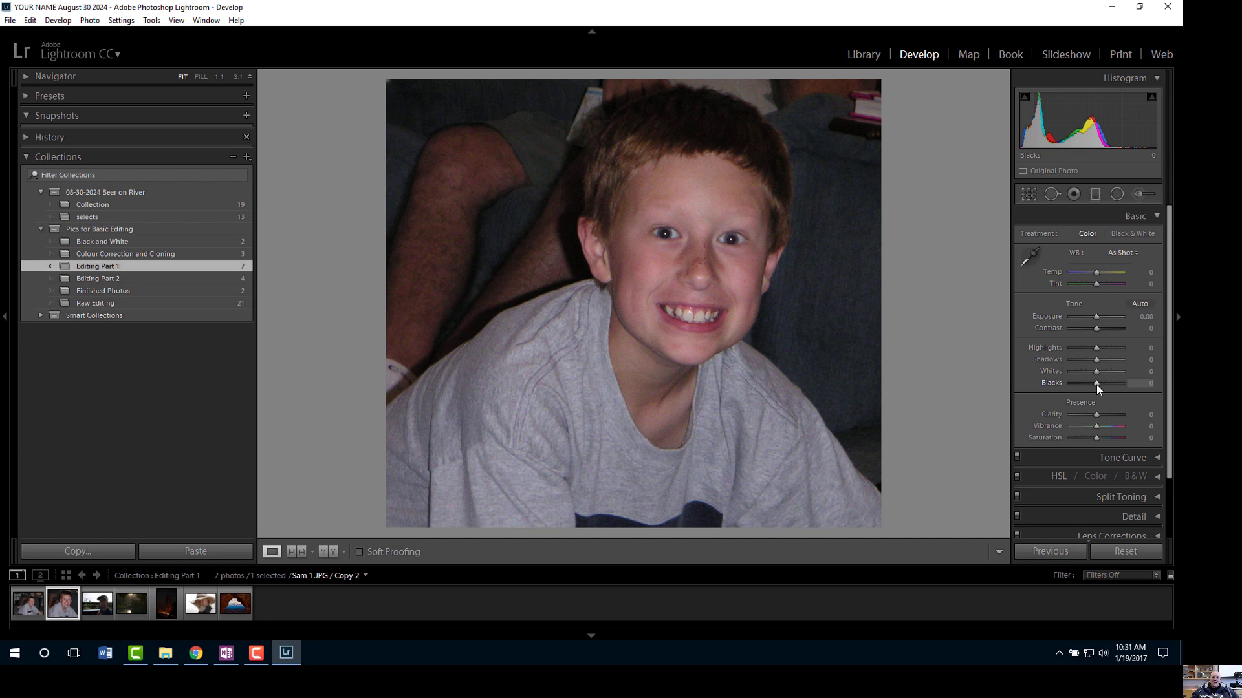
mouse_move(1095, 383)
left_mouse_down()
mouse_move(1068, 382)
mouse_move(1110, 382)
mouse_move(1063, 389)
mouse_move(1104, 387)
left_mouse_up()
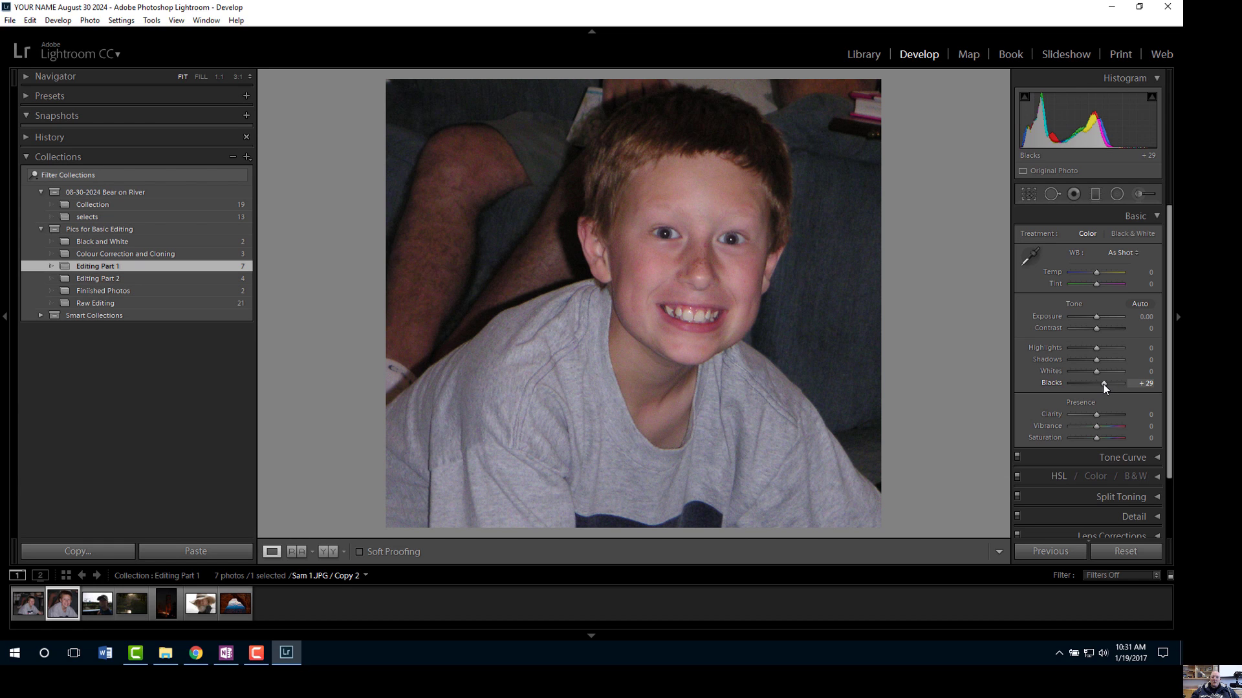
Step: Reset the portrait copy's Blacks, then use the clipping preview to set Blacks to -24 and Whites to +48
double_click(1103, 384)
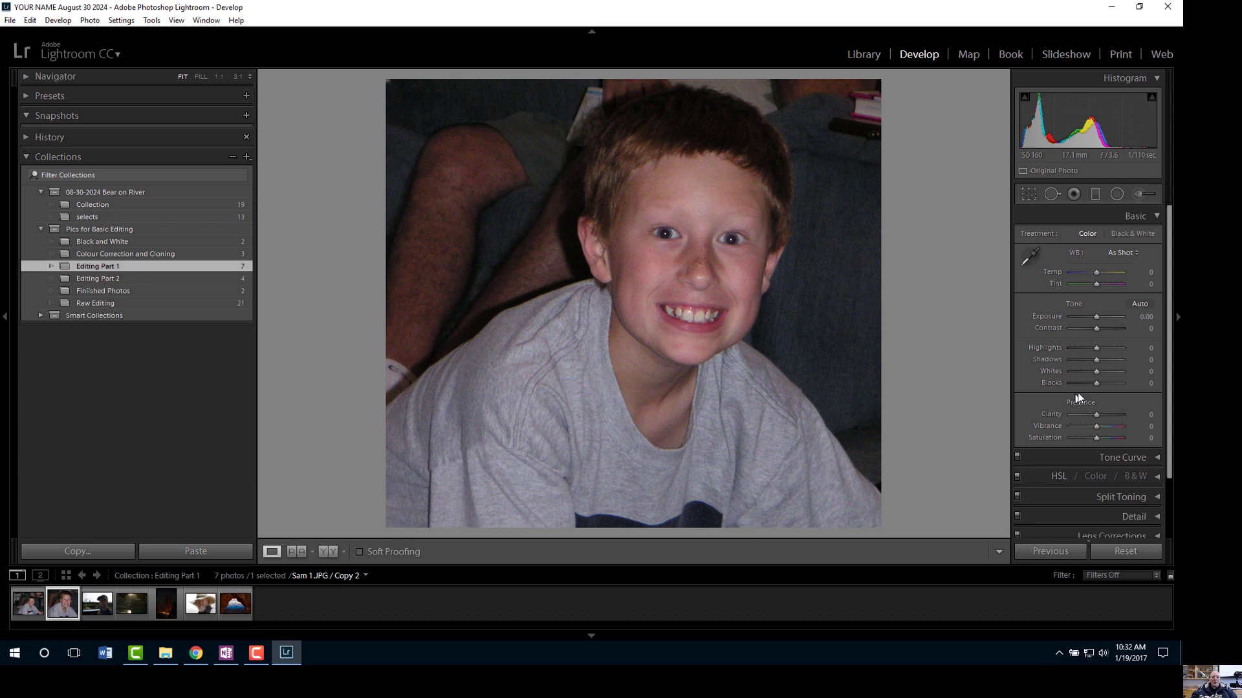
key("alt")
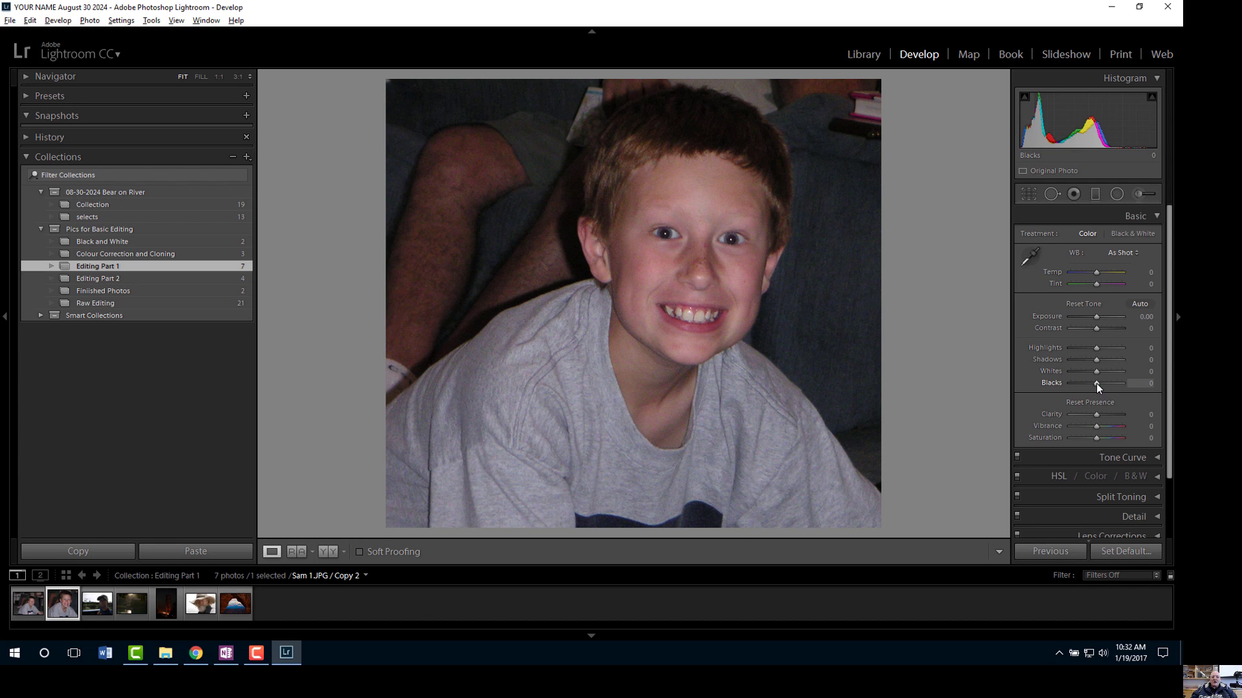
left_click_drag(1096, 383, 1090, 385)
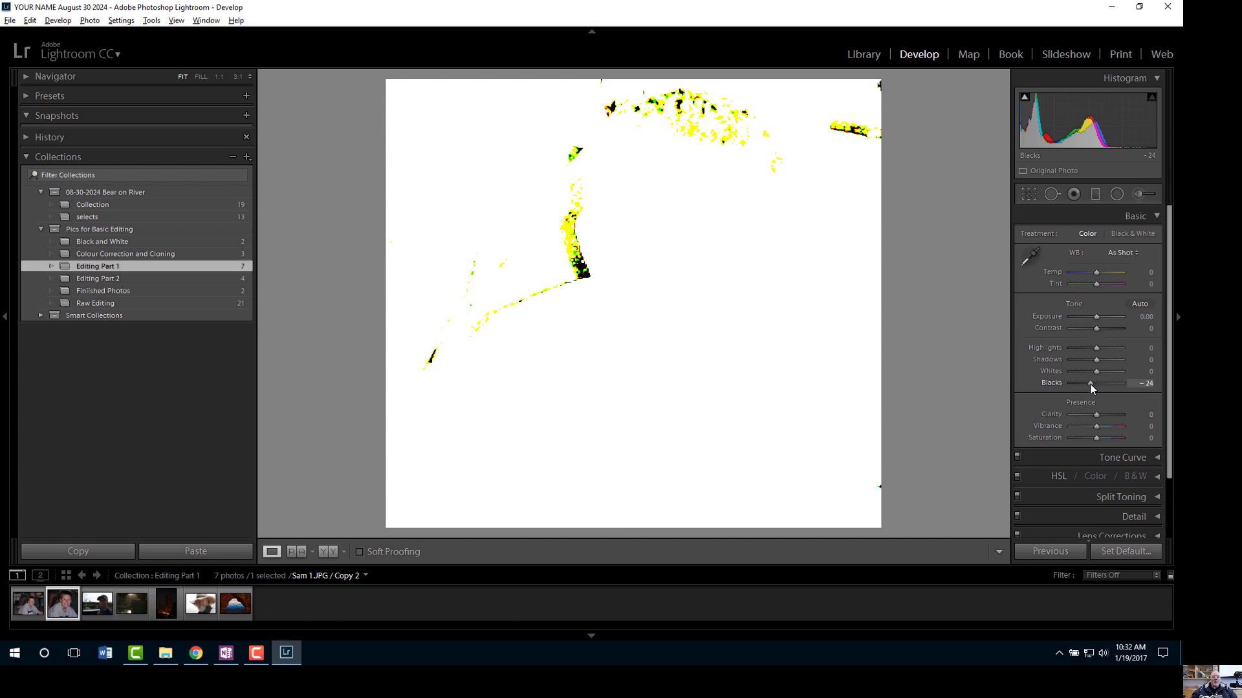
left_click_drag(1091, 384, 1090, 384)
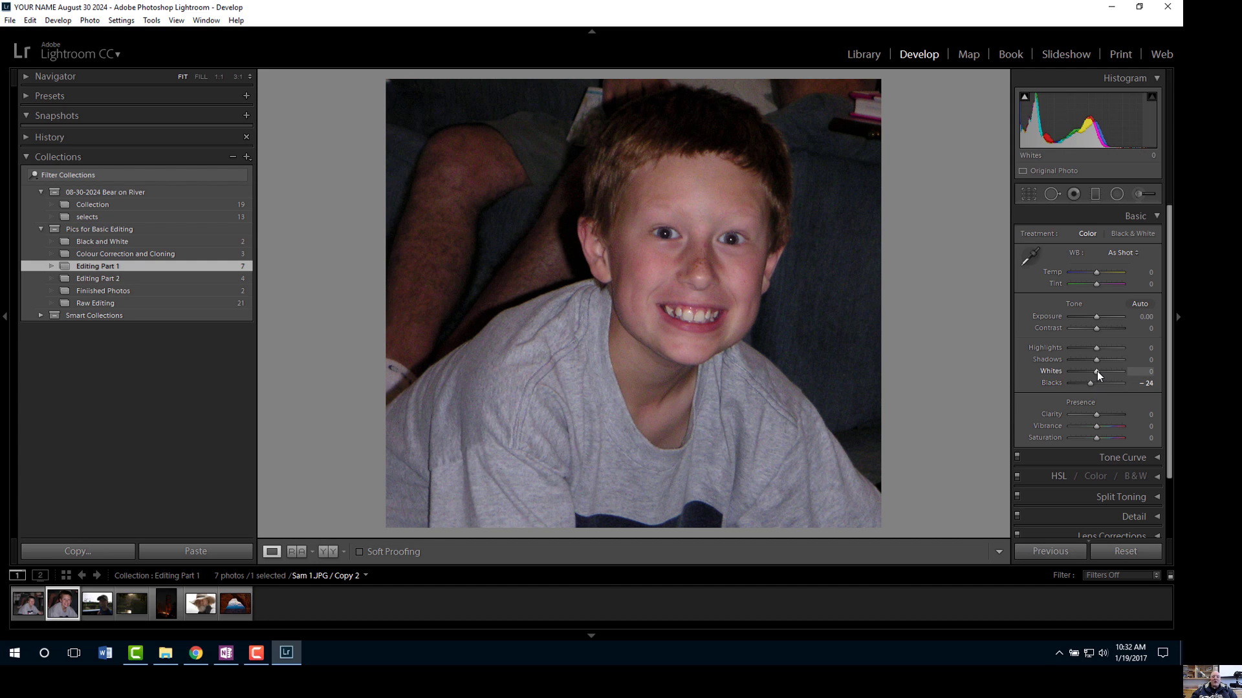
key("alt")
left_click_drag(1096, 371, 1107, 372)
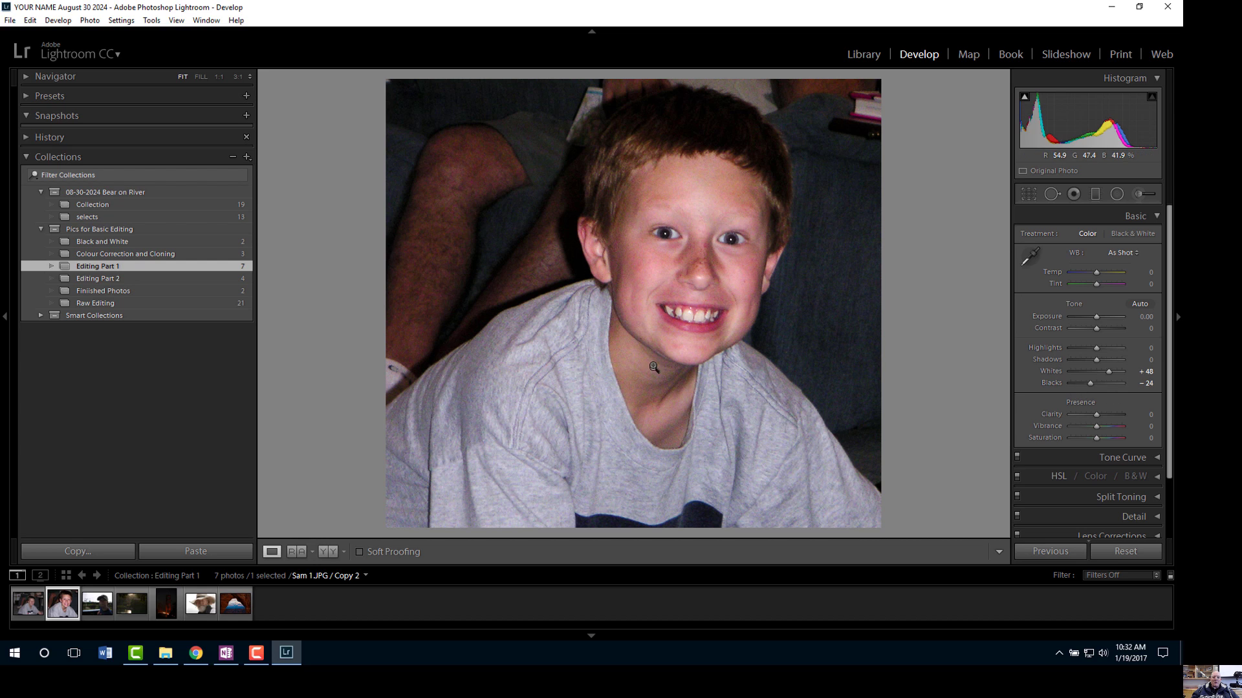
Step: Correct the portrait copy's white balance by sampling the grey shirt as target neutral, and compare the copy with the original photo
left_click(1031, 255)
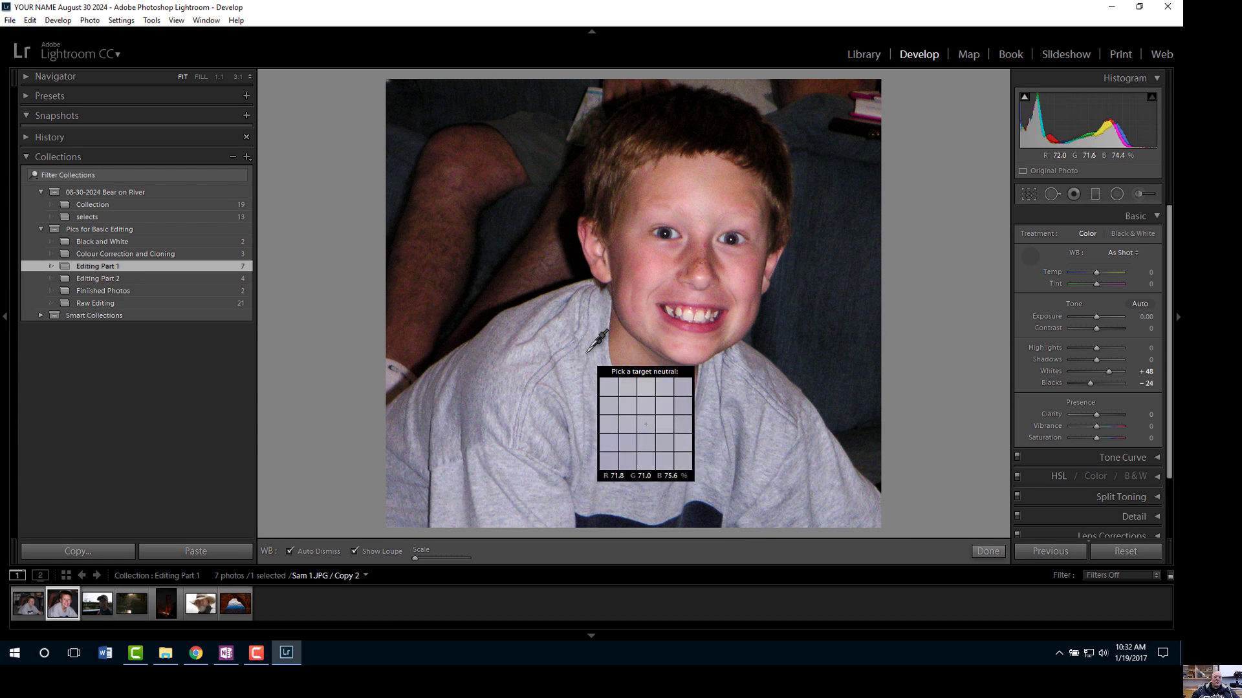
left_click(592, 327)
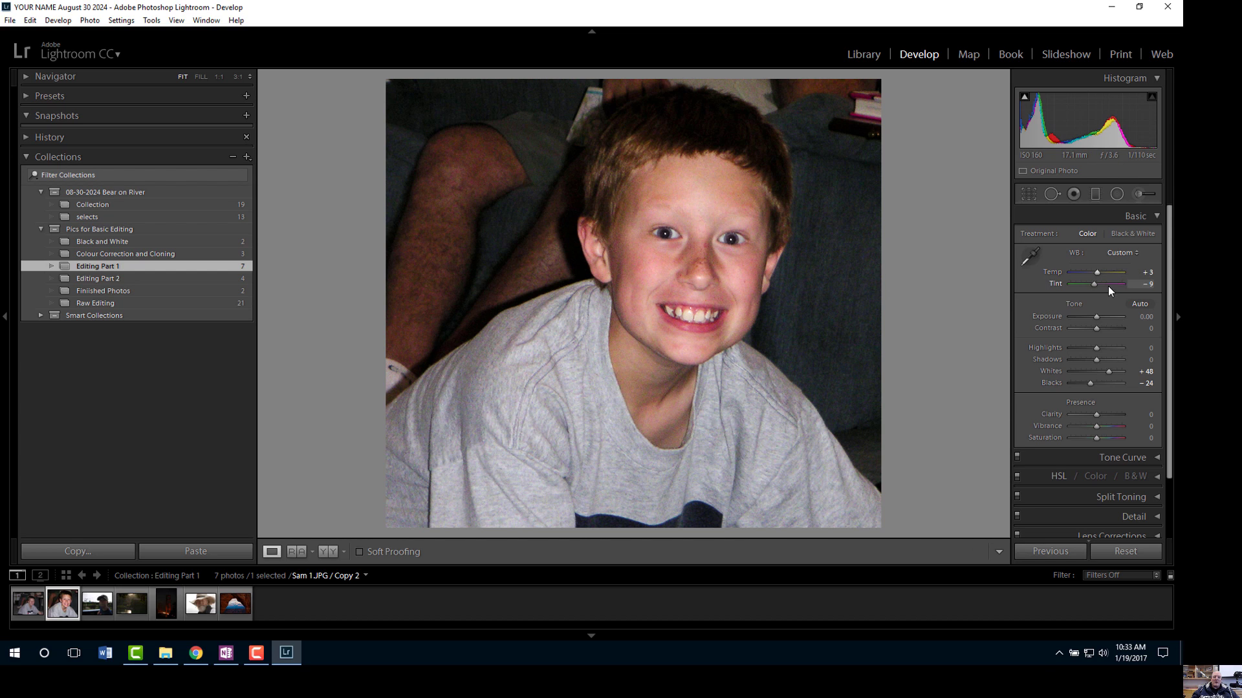
left_click(37, 608)
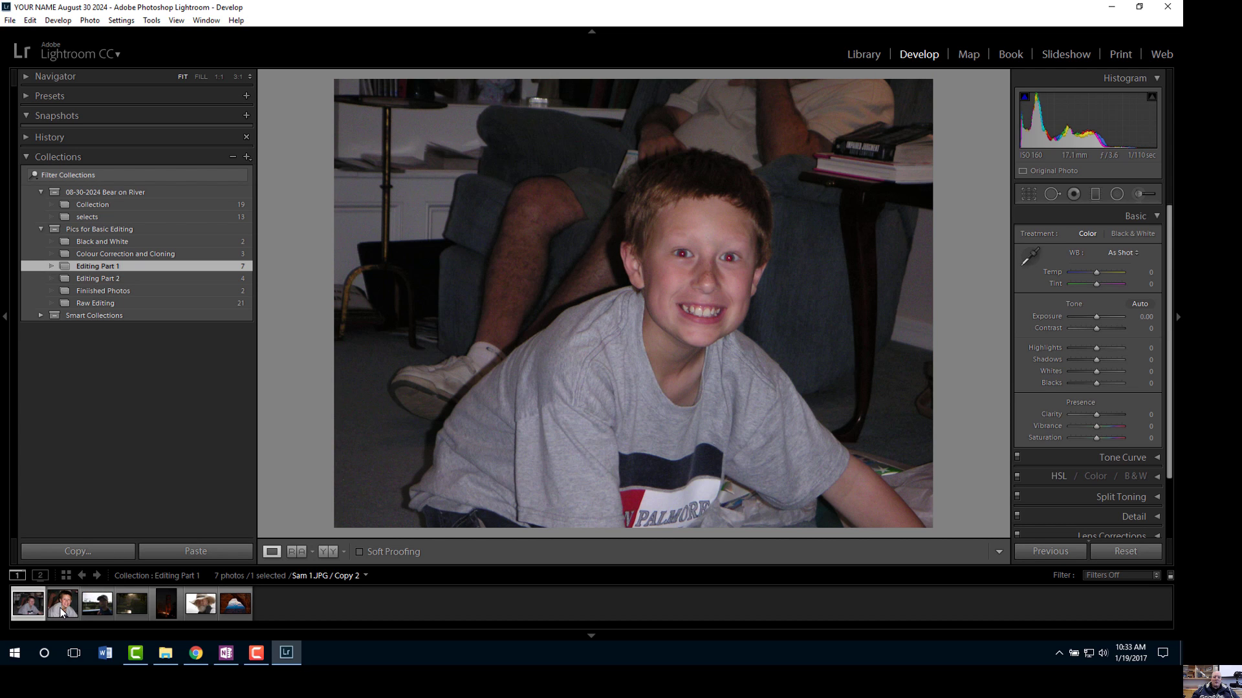
left_click(61, 608)
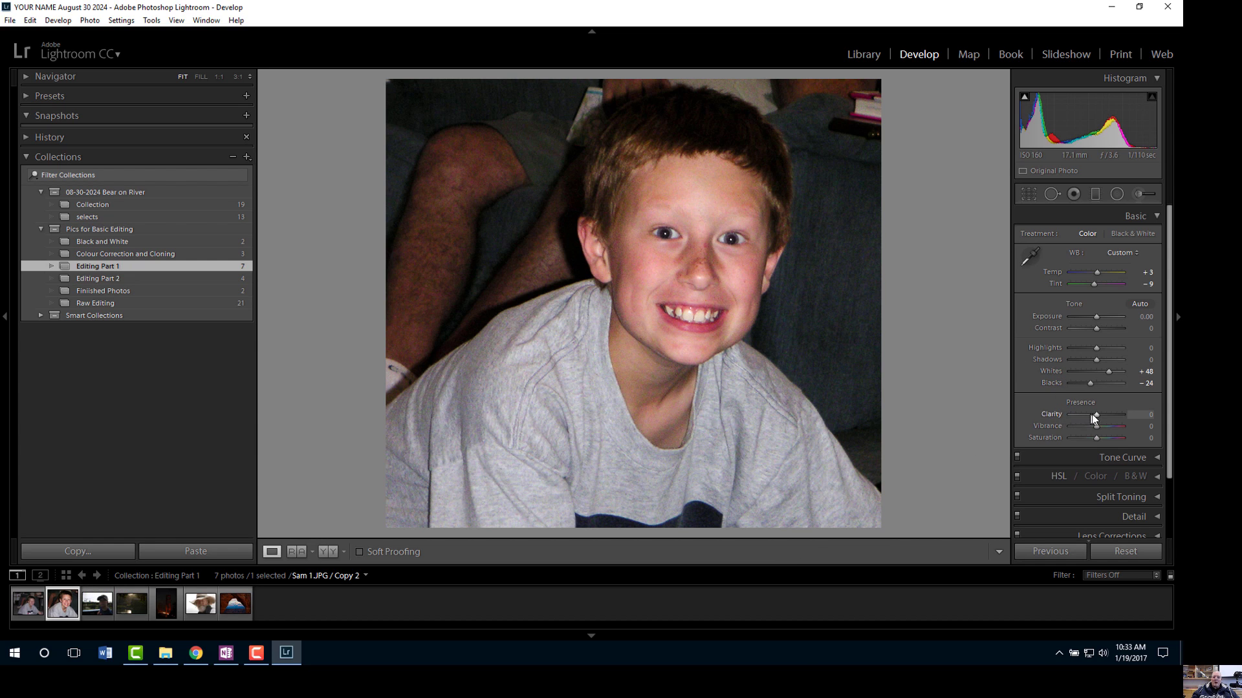
Step: Set the portrait copy's Clarity to +24 and Vibrance to +17, and compare it with the original photo
left_click_drag(1097, 414, 1104, 414)
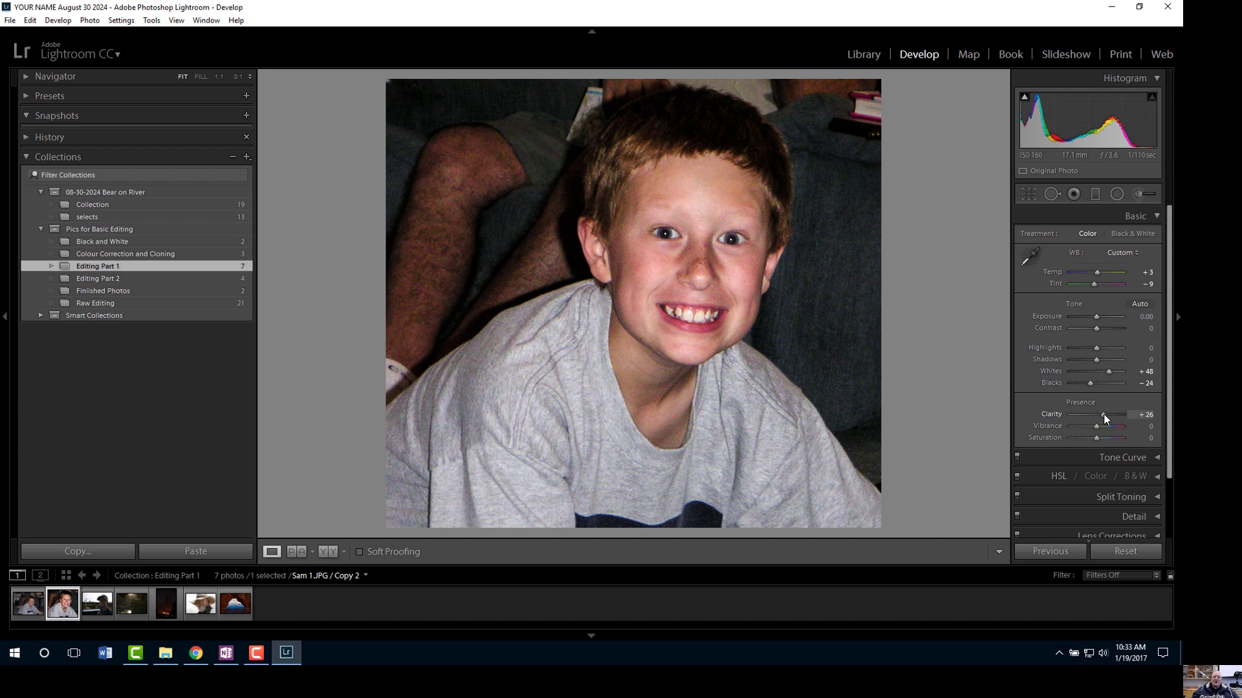
left_click_drag(1103, 414, 1103, 415)
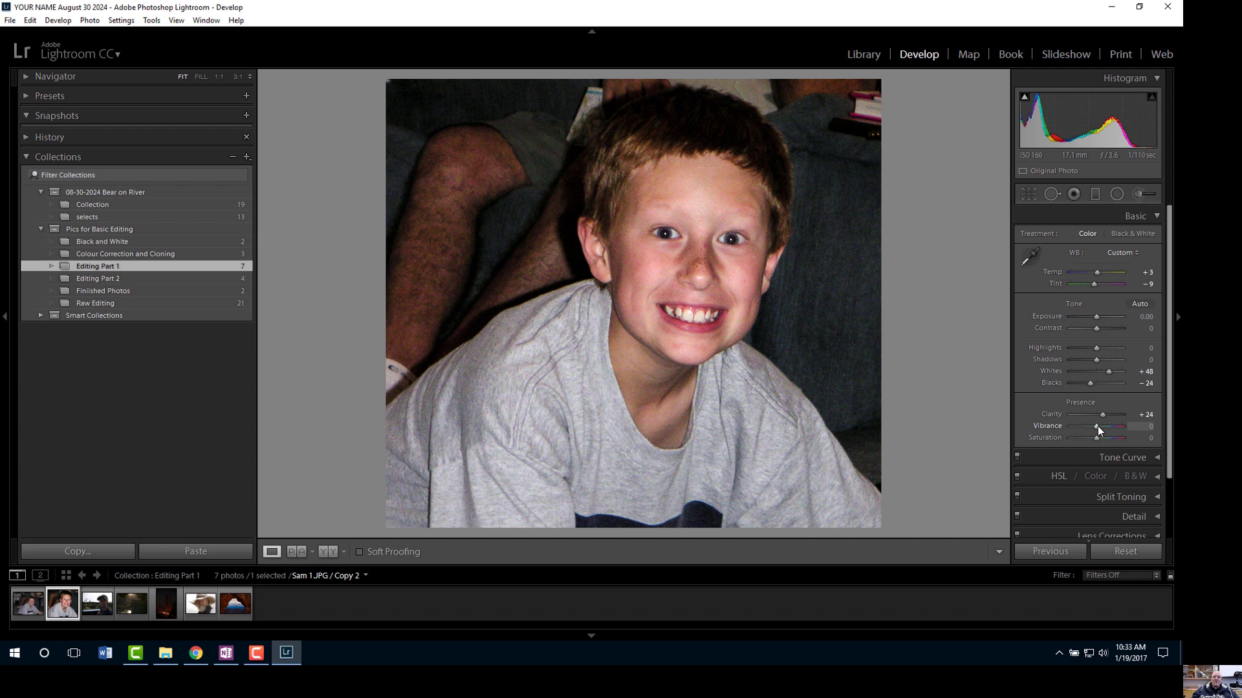
mouse_move(1089, 426)
left_mouse_down()
mouse_move(1032, 428)
mouse_move(1145, 432)
mouse_move(1105, 431)
left_mouse_up()
left_click(22, 605)
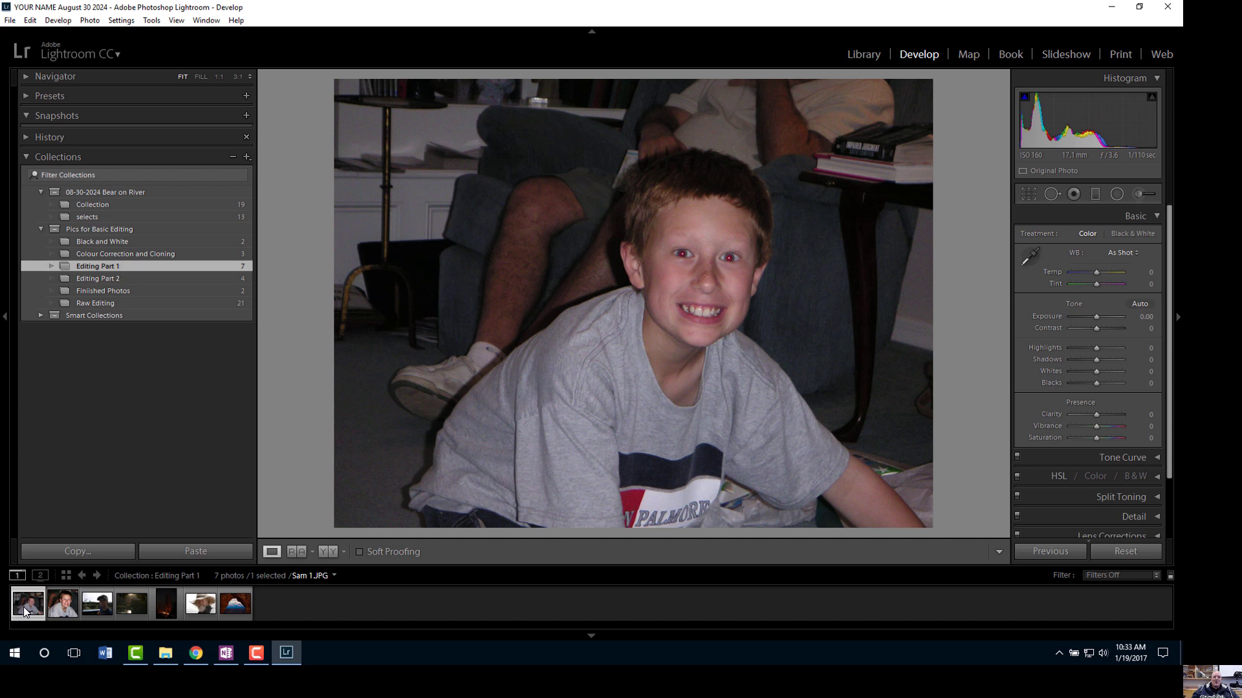
left_click(63, 608)
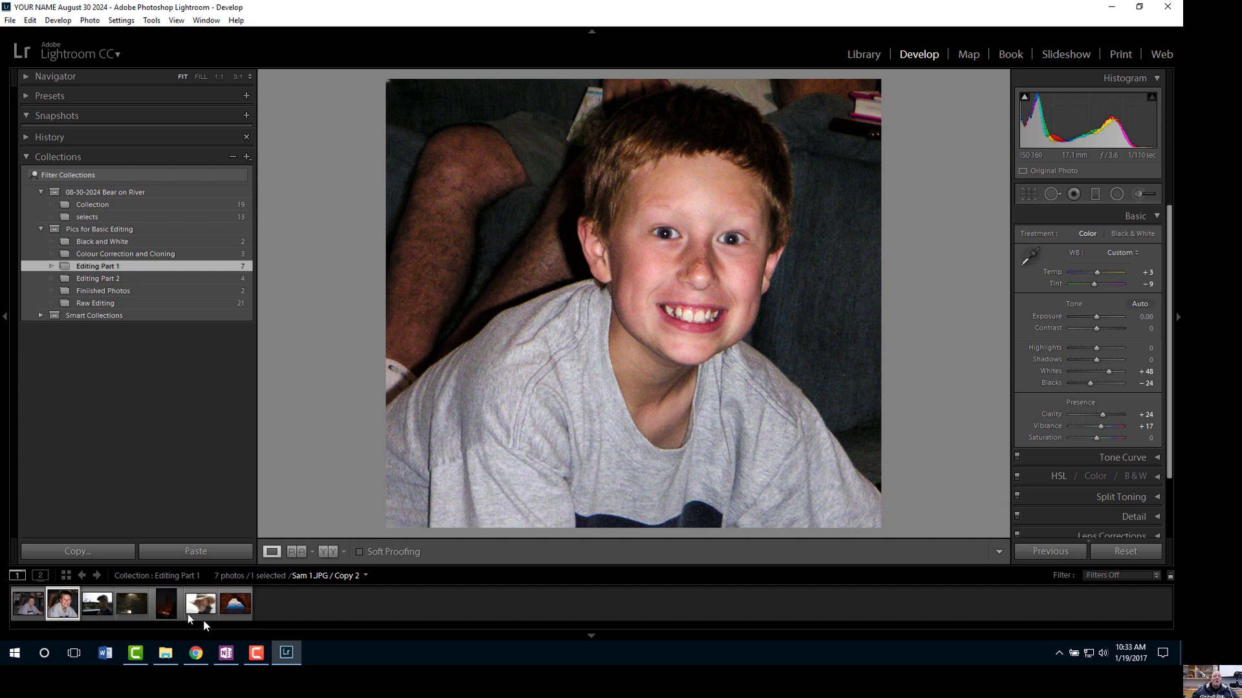
Step: Create a virtual copy of the photo of the boy in the cap, check the original, and leave the copy selected
left_click(103, 608)
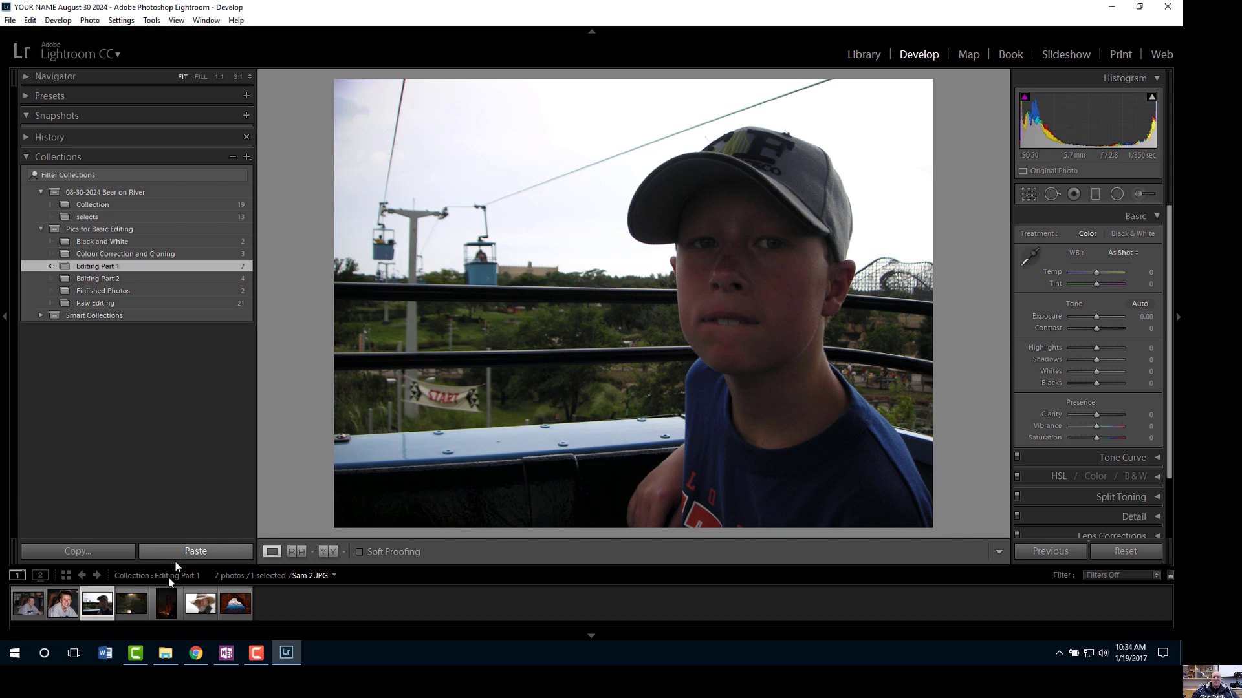
right_click(106, 610)
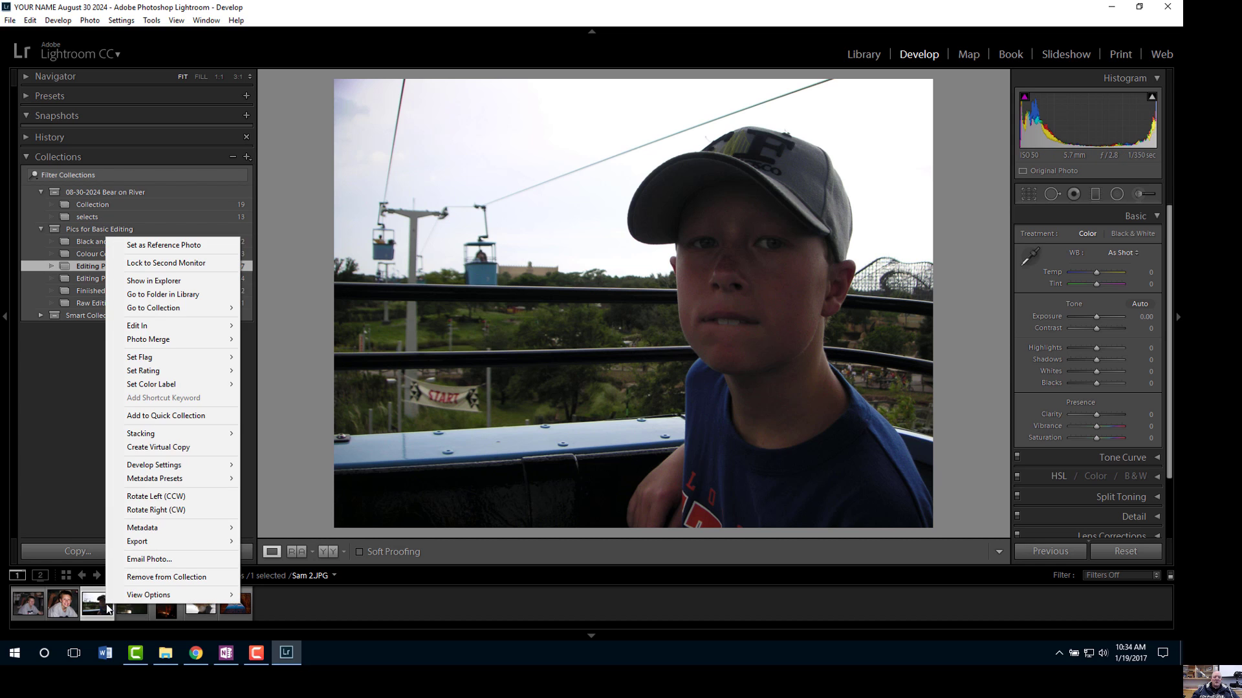
left_click(181, 450)
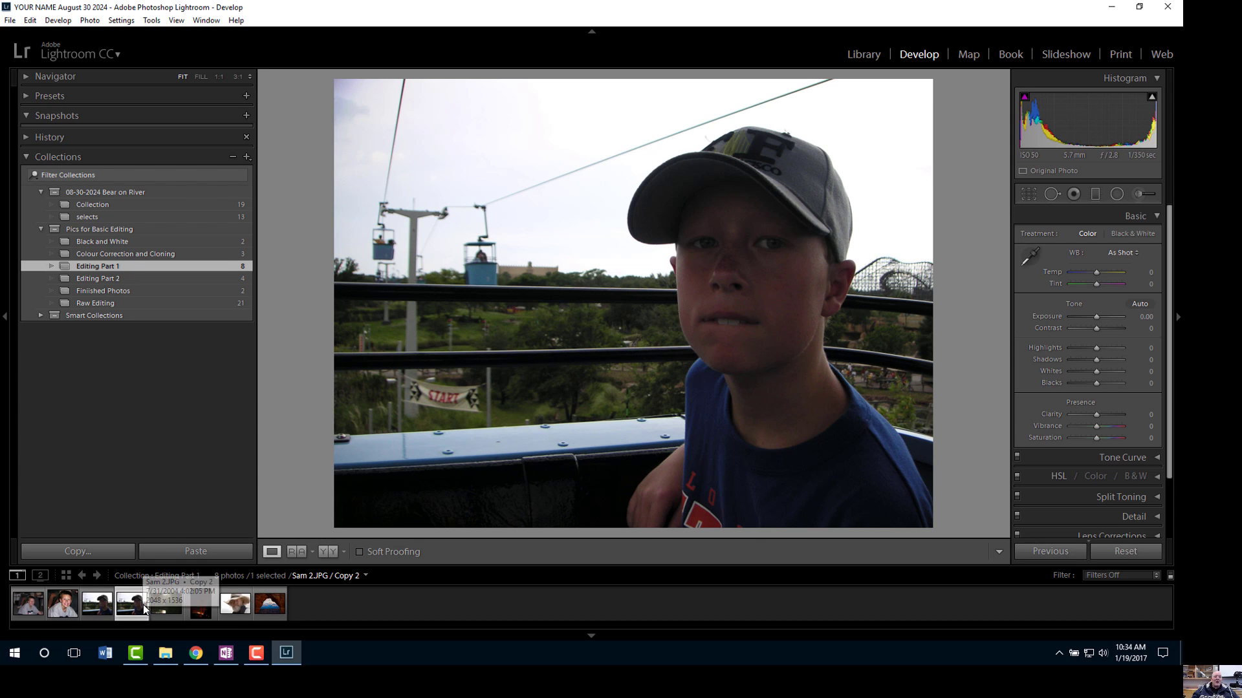
left_click(107, 605)
left_click(131, 605)
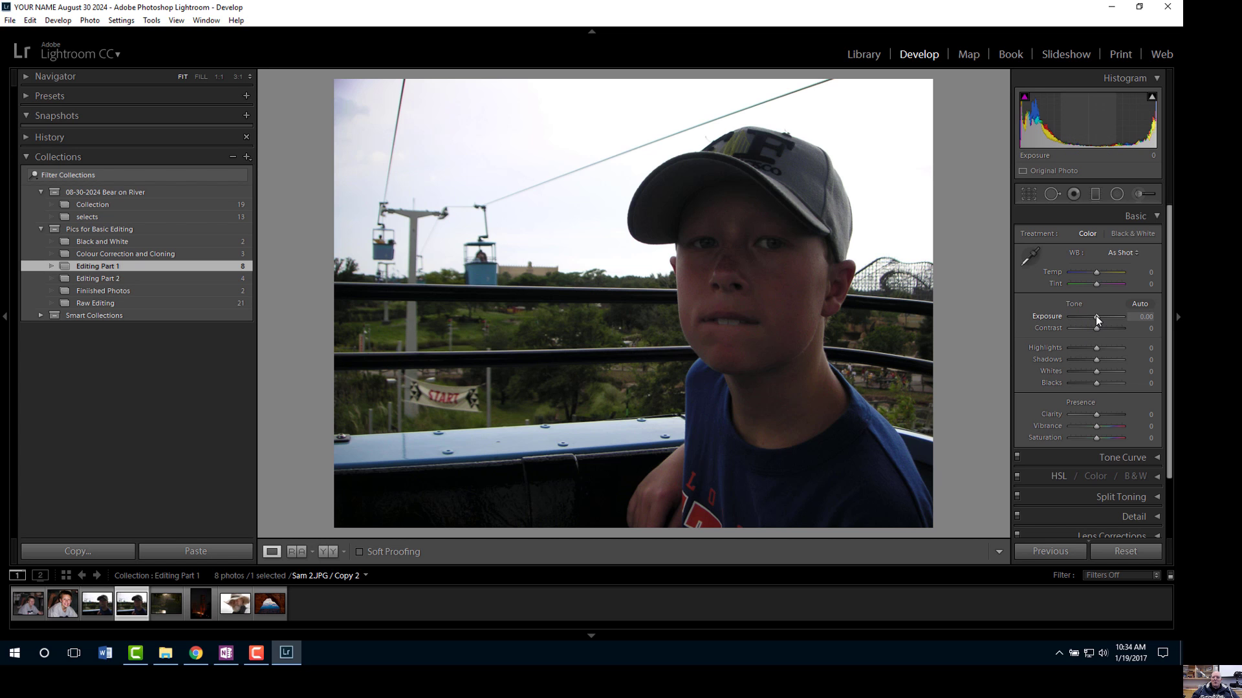
Step: Try a very low Exposure and reset it, then set the cap photo copy's Shadows to +69, Blacks to -38, Clarity to +17 and Vibrance to +24
left_click_drag(1096, 315, 1070, 317)
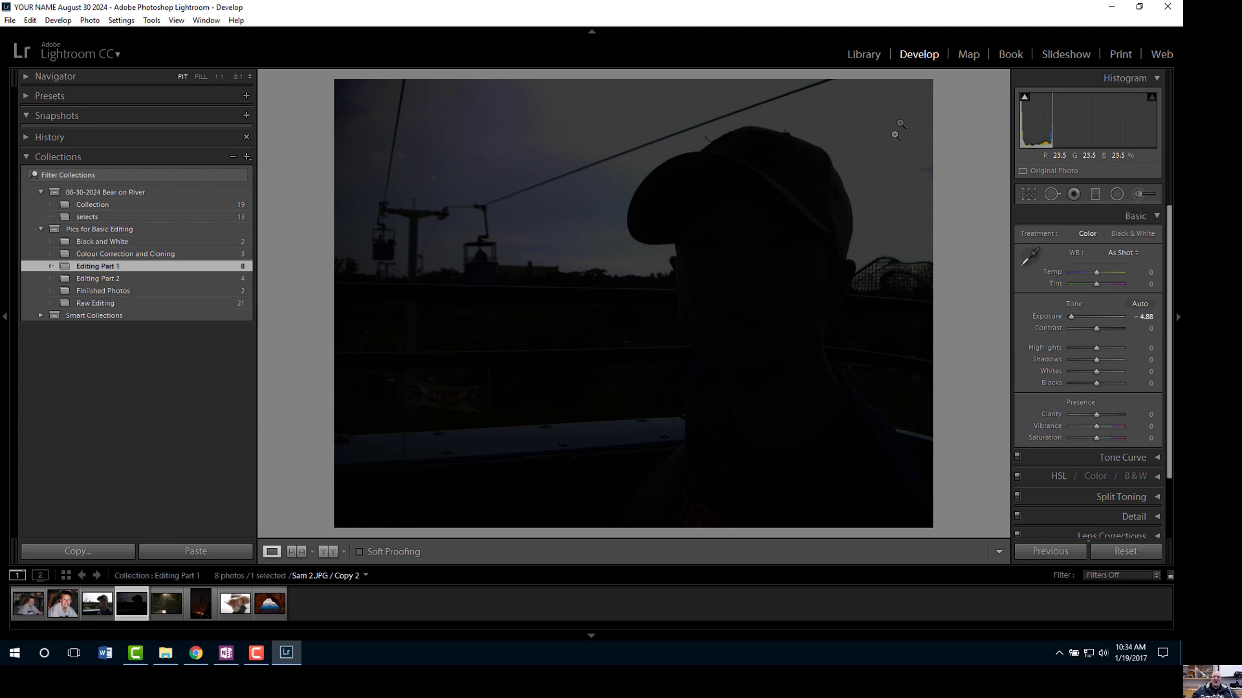
double_click(1072, 315)
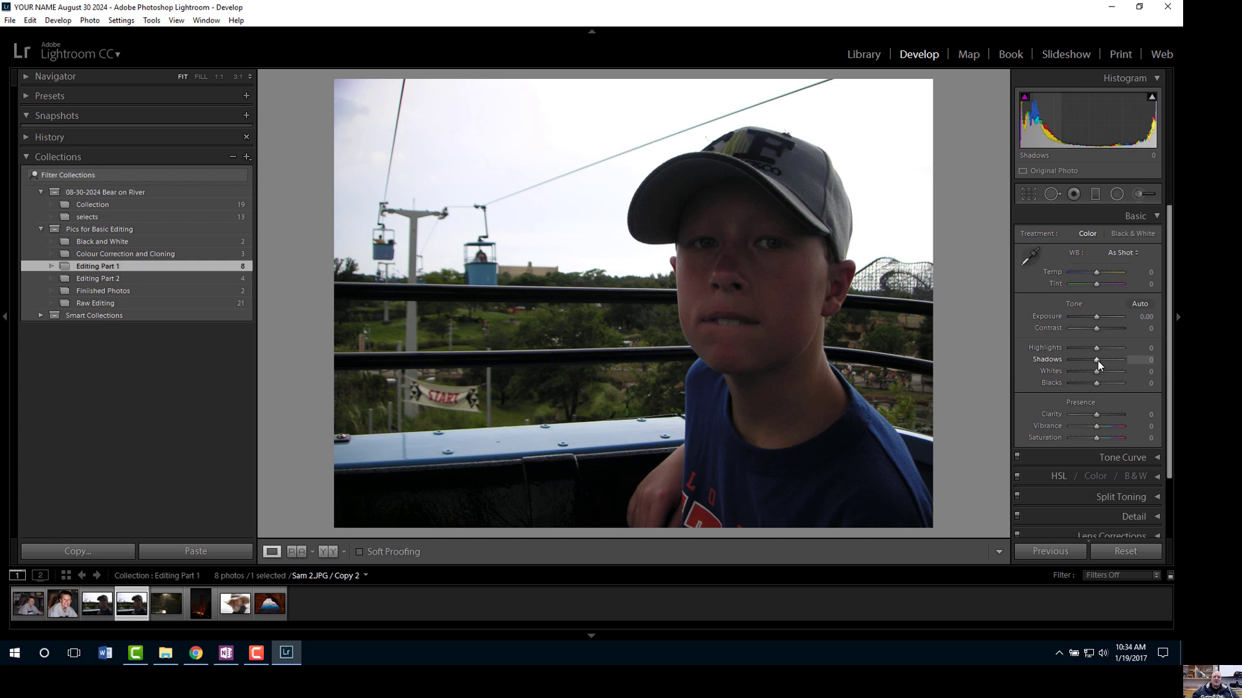
mouse_move(1096, 360)
left_mouse_down()
mouse_move(1045, 361)
mouse_move(1116, 362)
left_mouse_up()
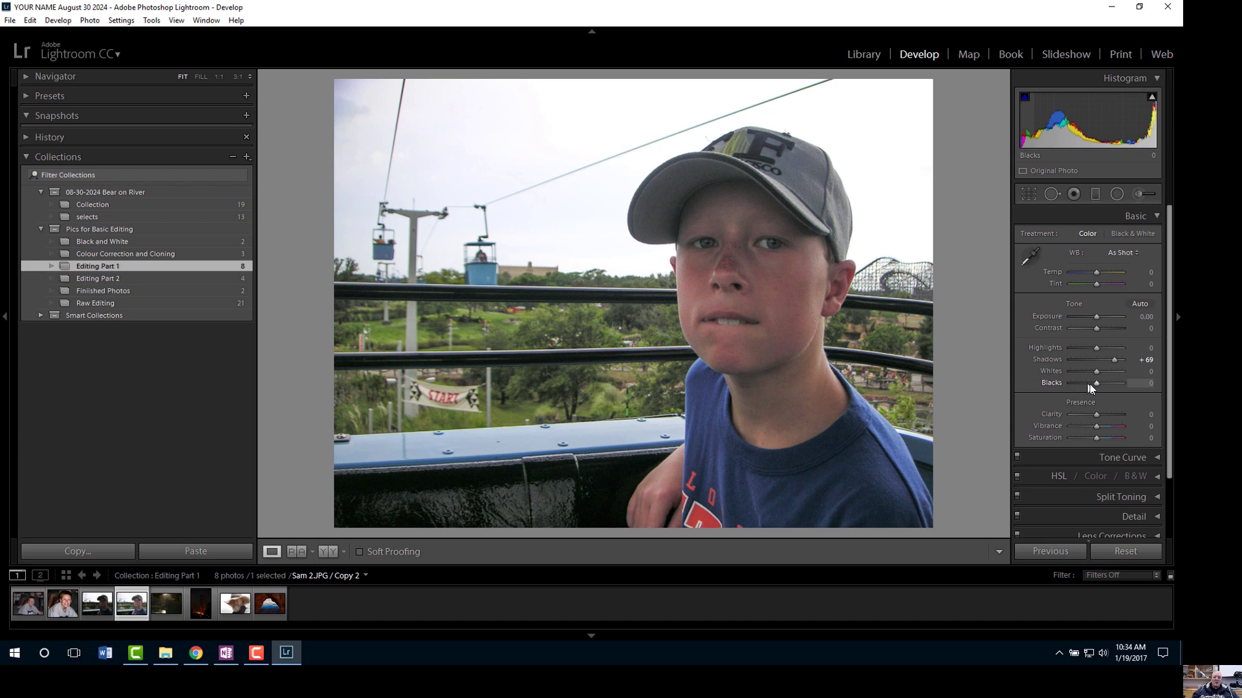
left_click_drag(1096, 386, 1099, 428)
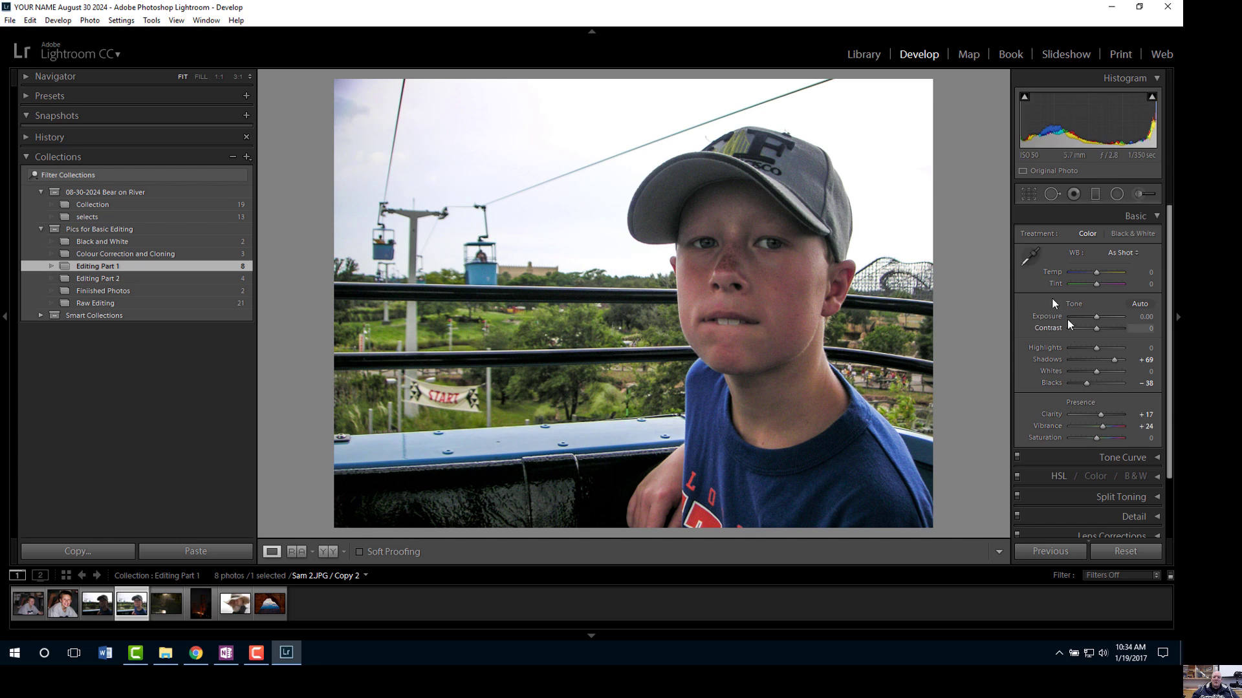
Step: Set the copy's white balance by sampling the boy's grey cap, resampling a second spot for Temp +10 and Tint +2
left_click(1024, 262)
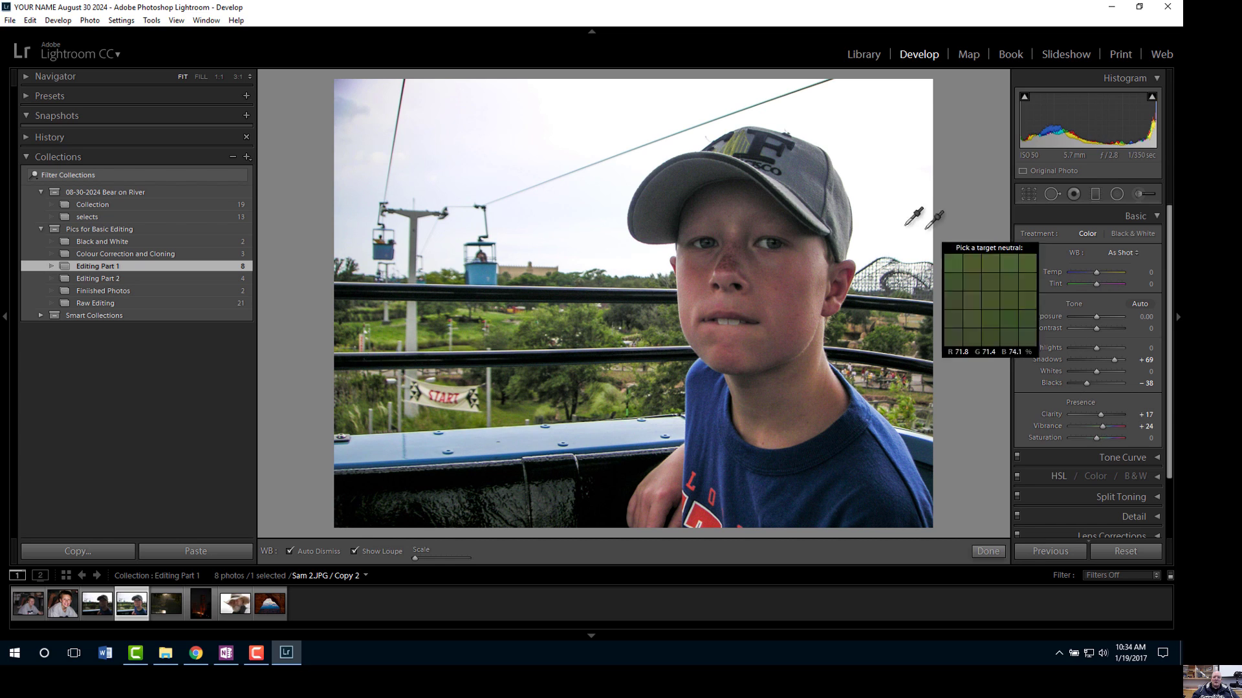
left_click(808, 208)
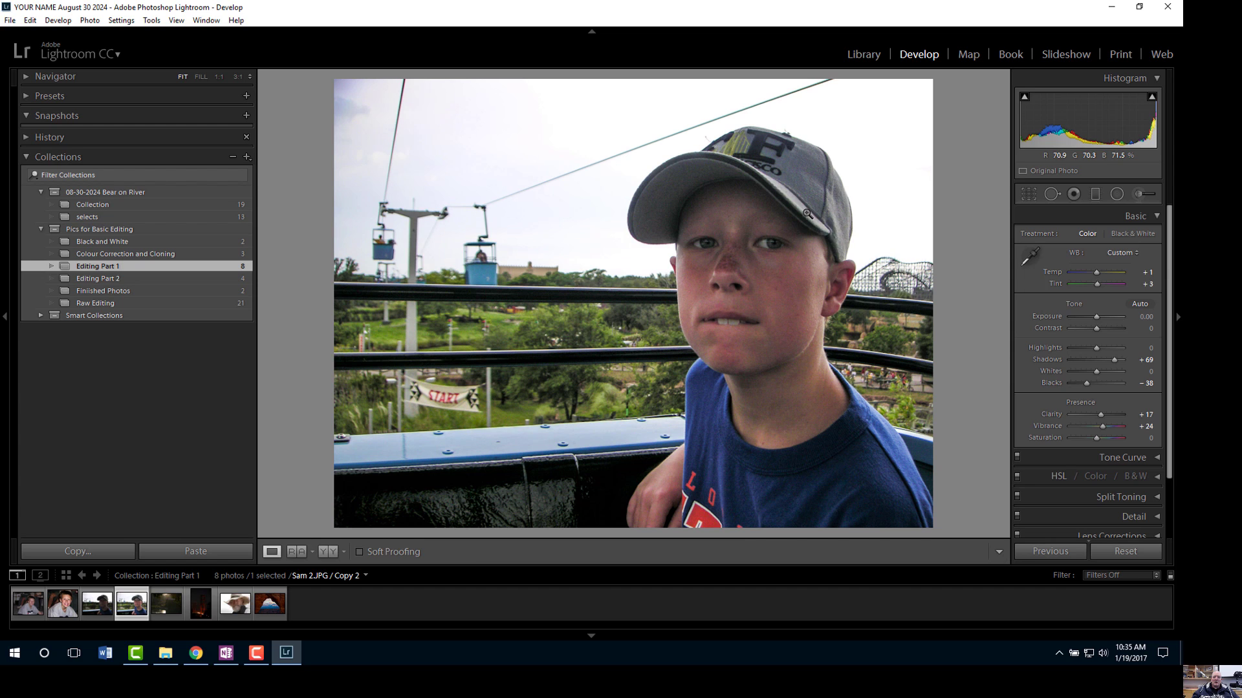
left_click(1026, 257)
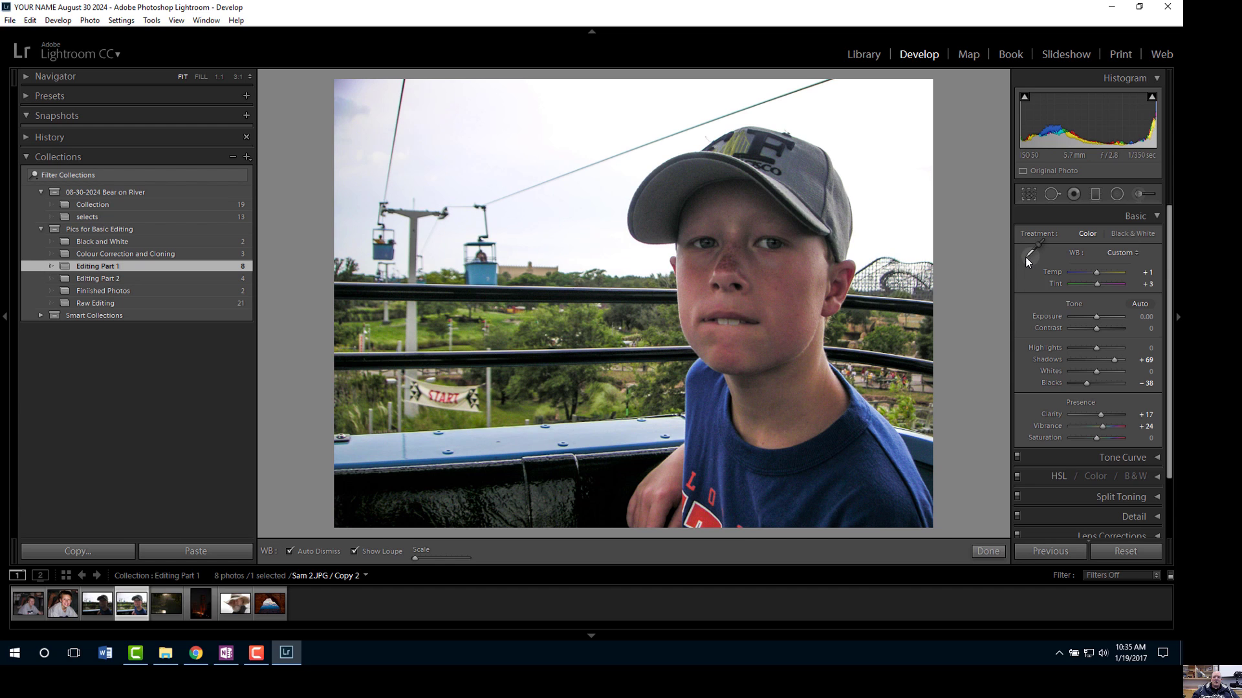
left_click(791, 173)
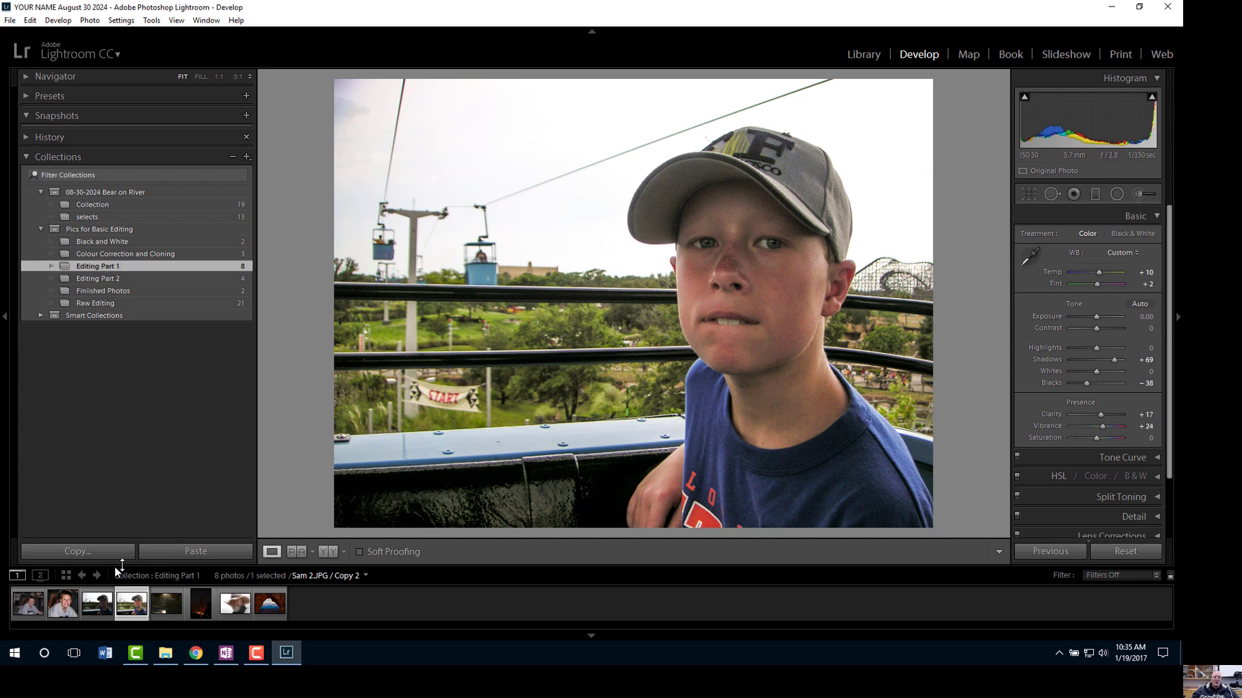
Step: Compare the edited copies of the cap photo and the grinning portrait with their original photos
left_click(98, 605)
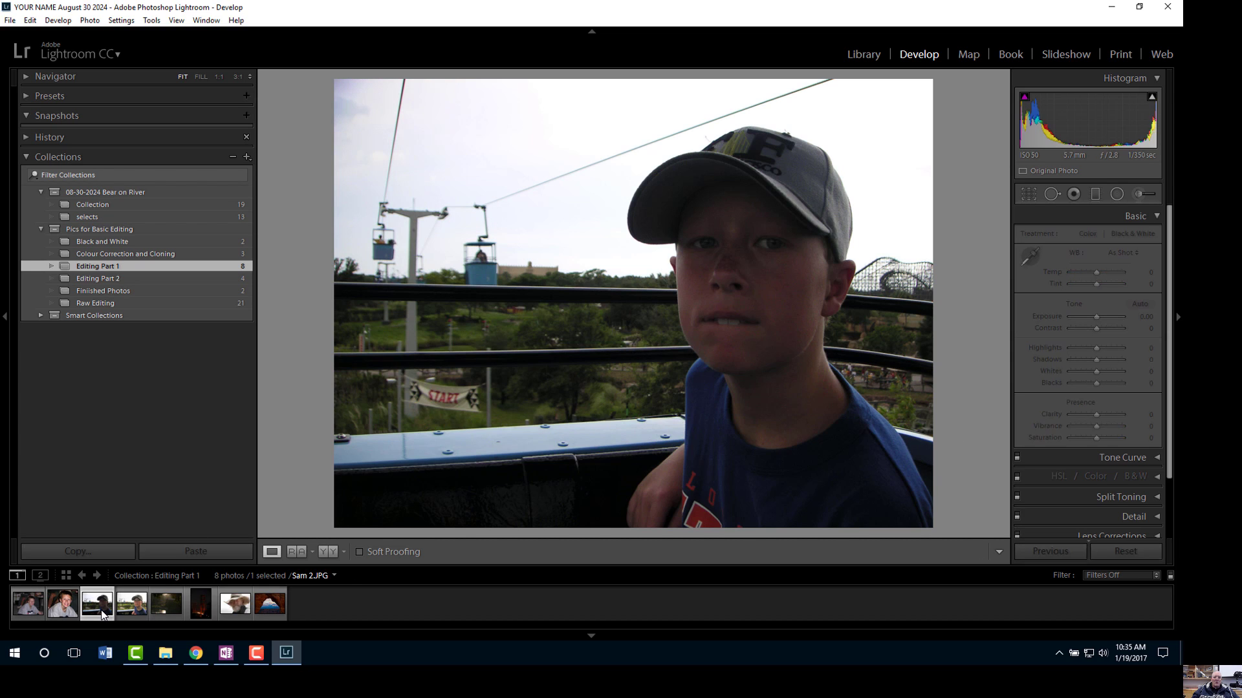
left_click(134, 613)
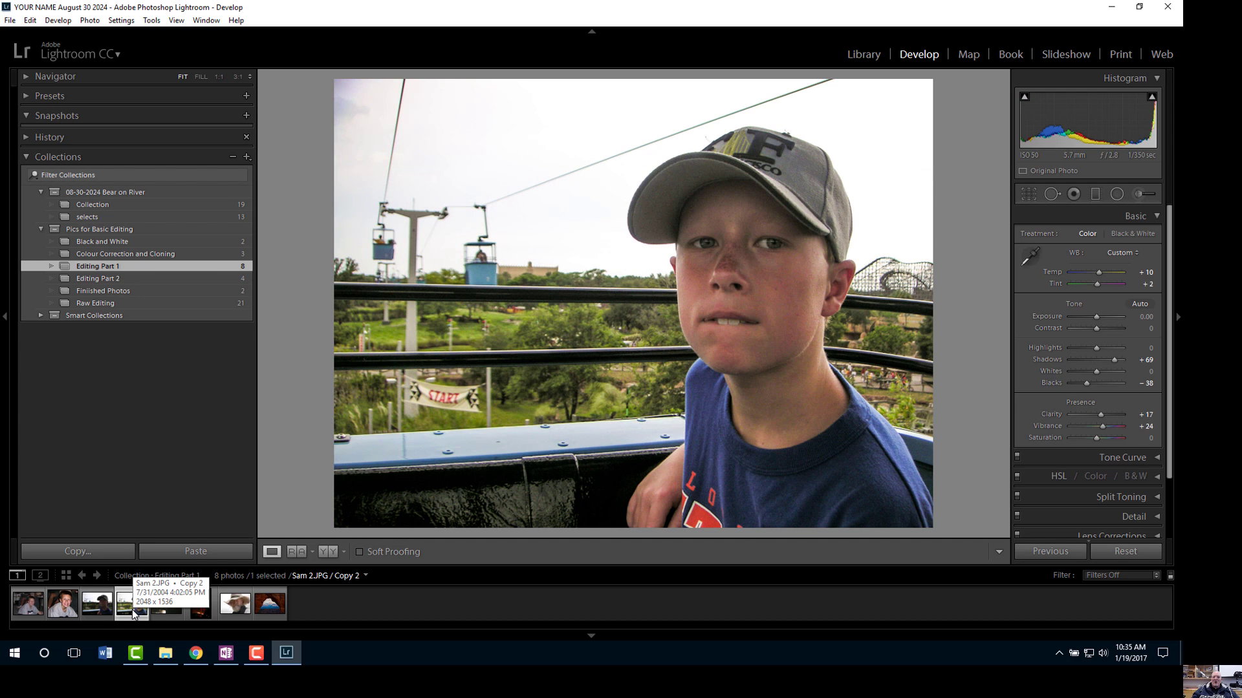
left_click(73, 611)
left_click(134, 610)
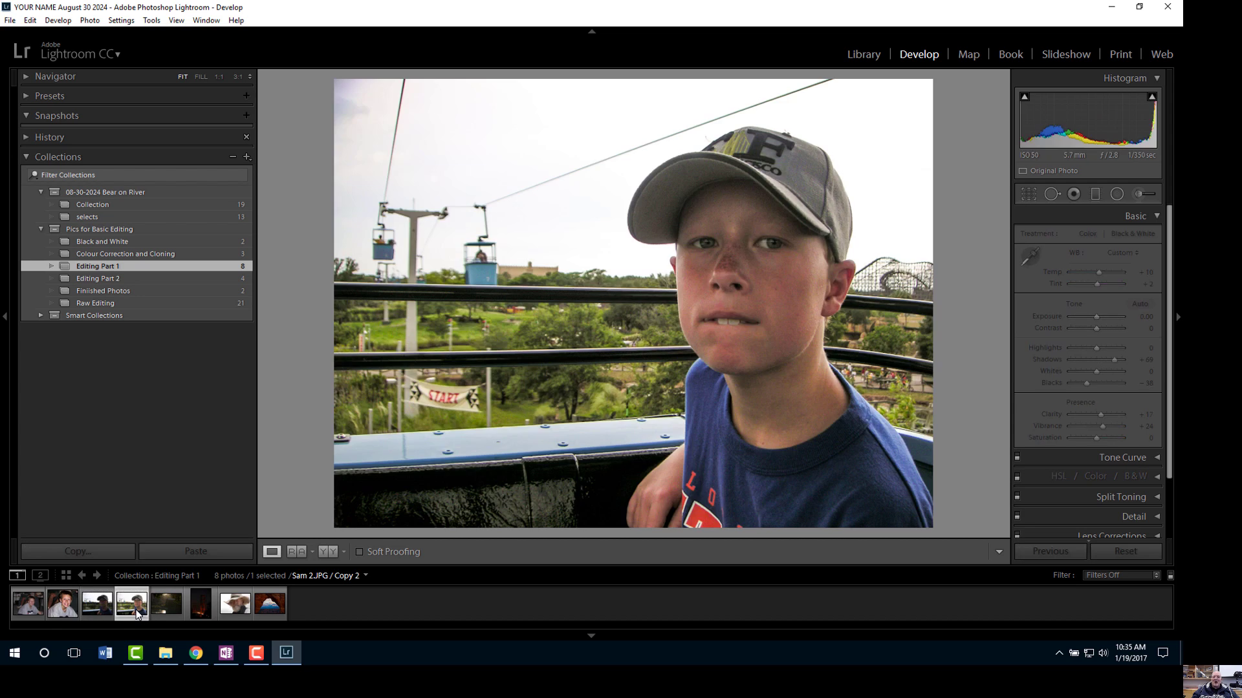
left_click(72, 607)
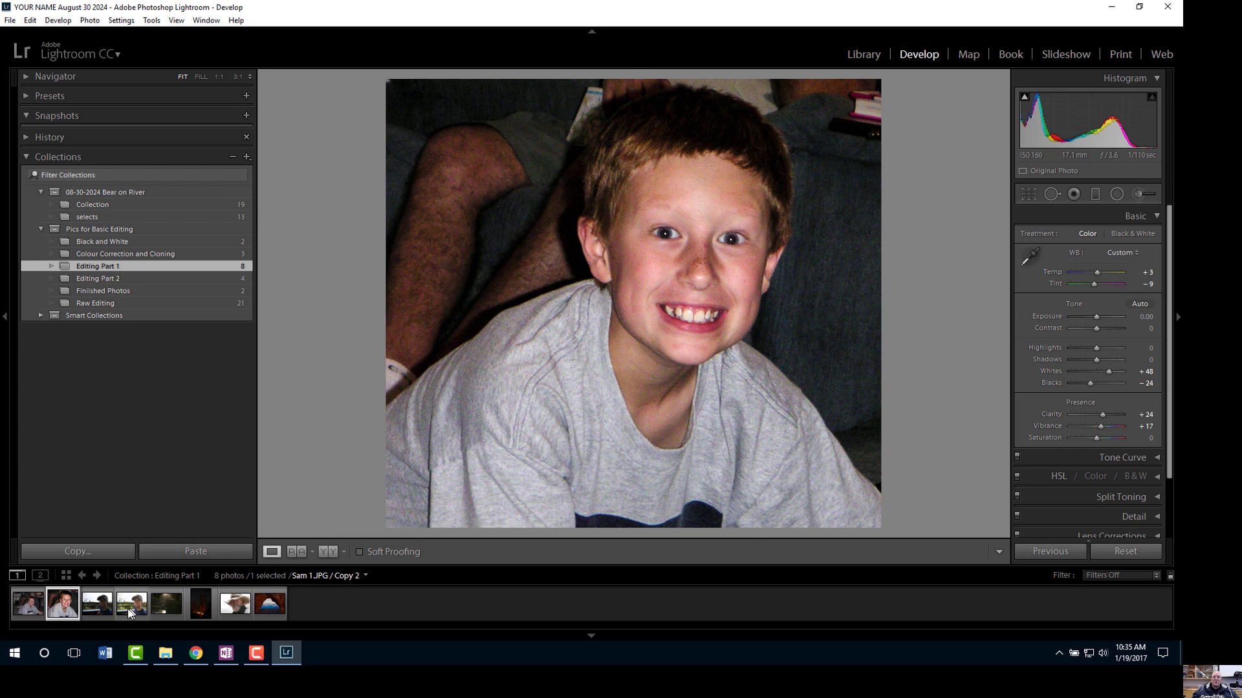
left_click(27, 608)
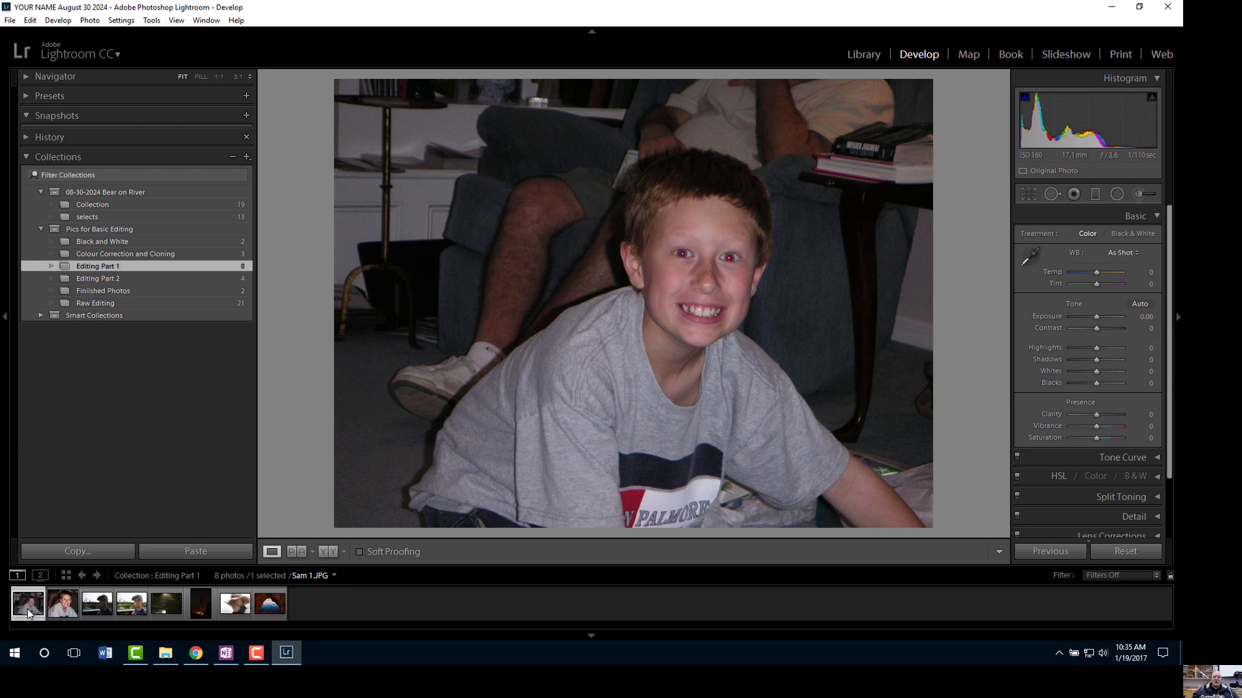
left_click(66, 610)
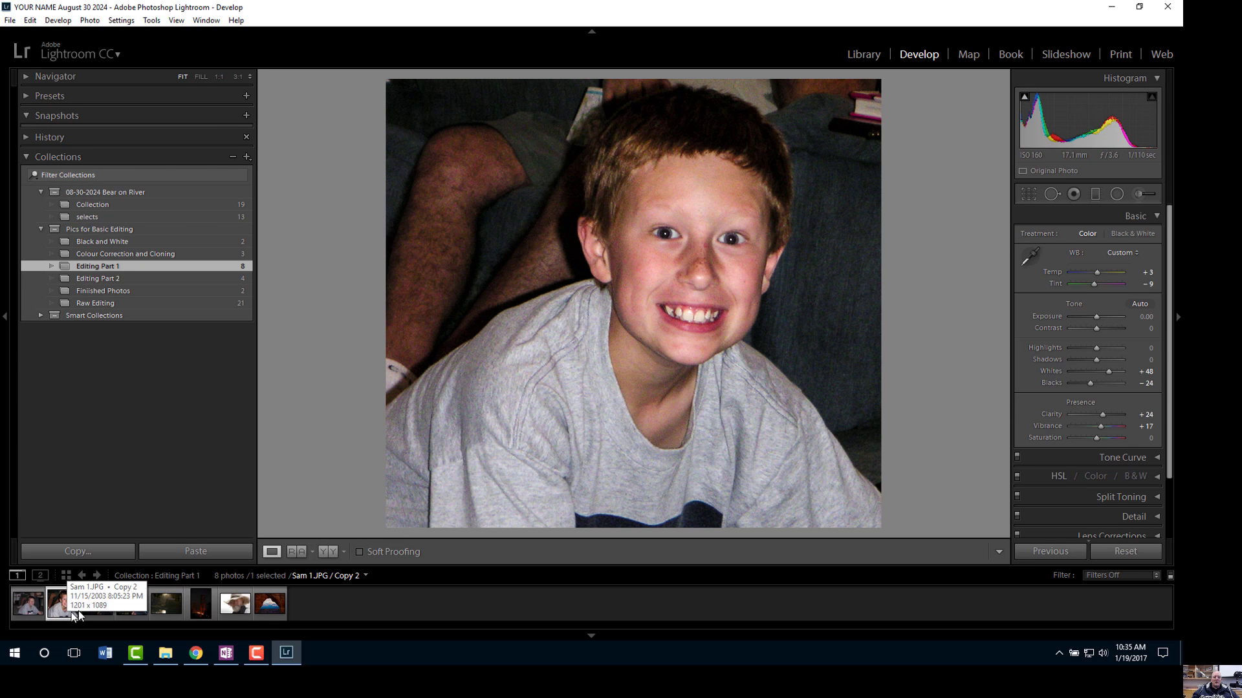
left_click(94, 609)
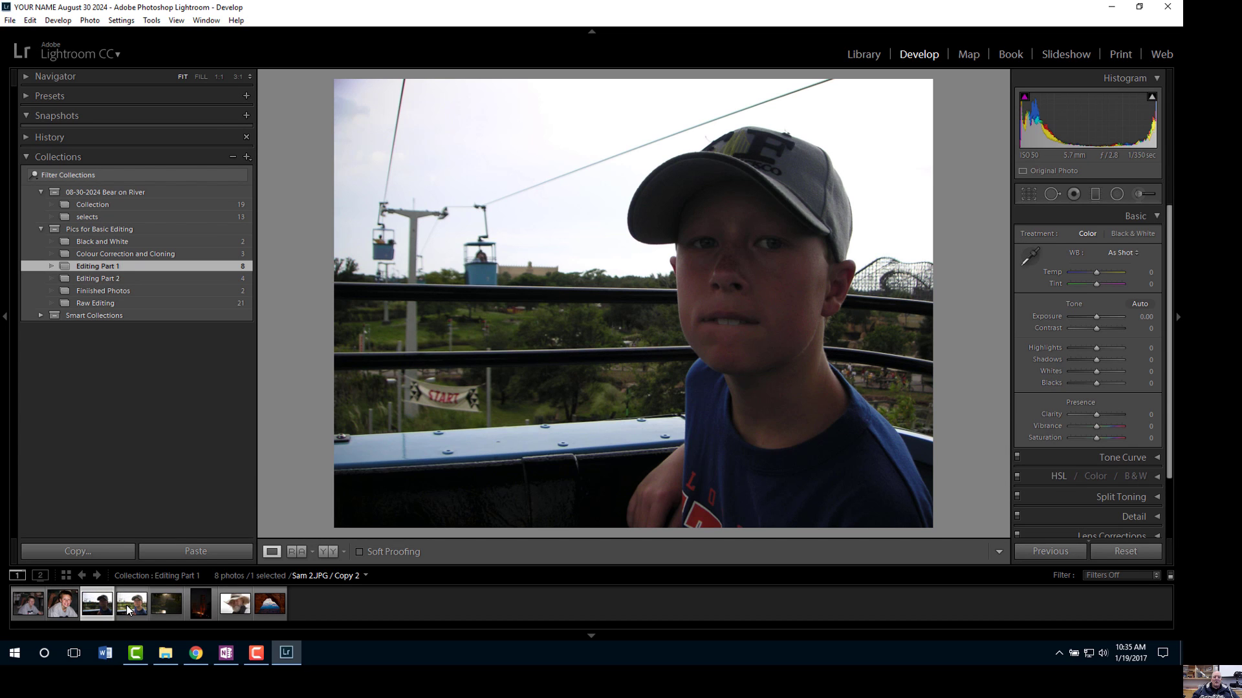
left_click(127, 612)
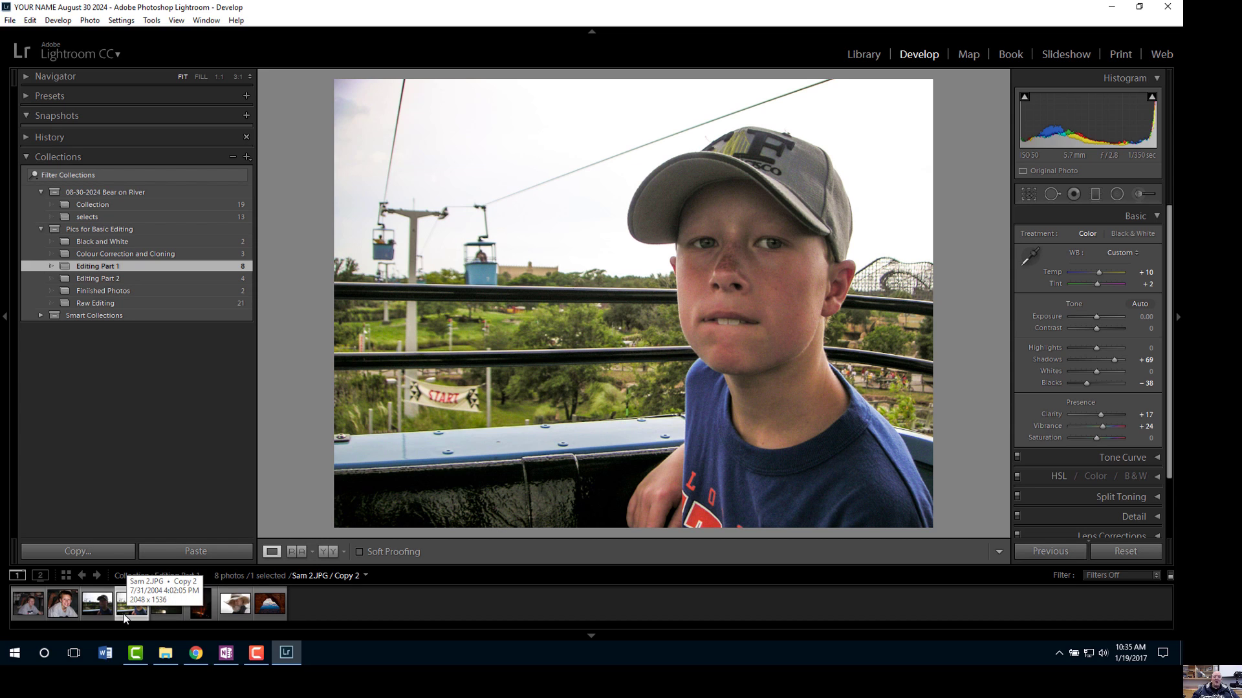
Step: Select the Lake_Scene.jpg photo in the Editing Part 1 collection
left_click(167, 611)
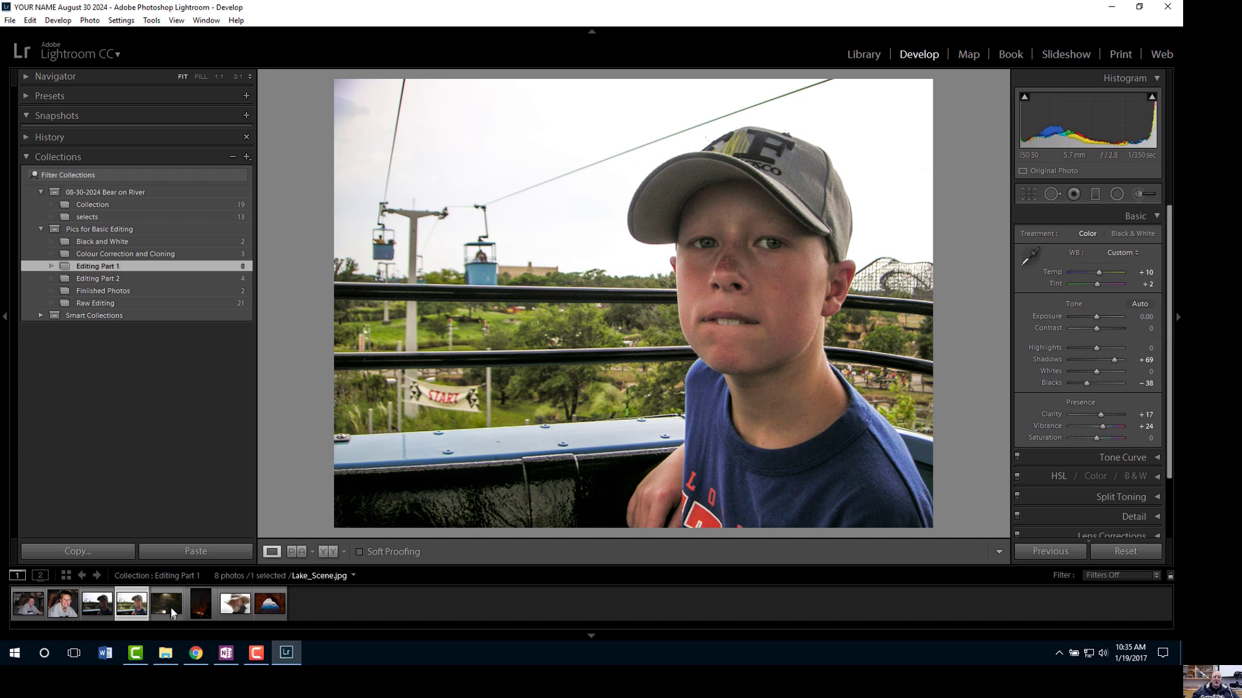